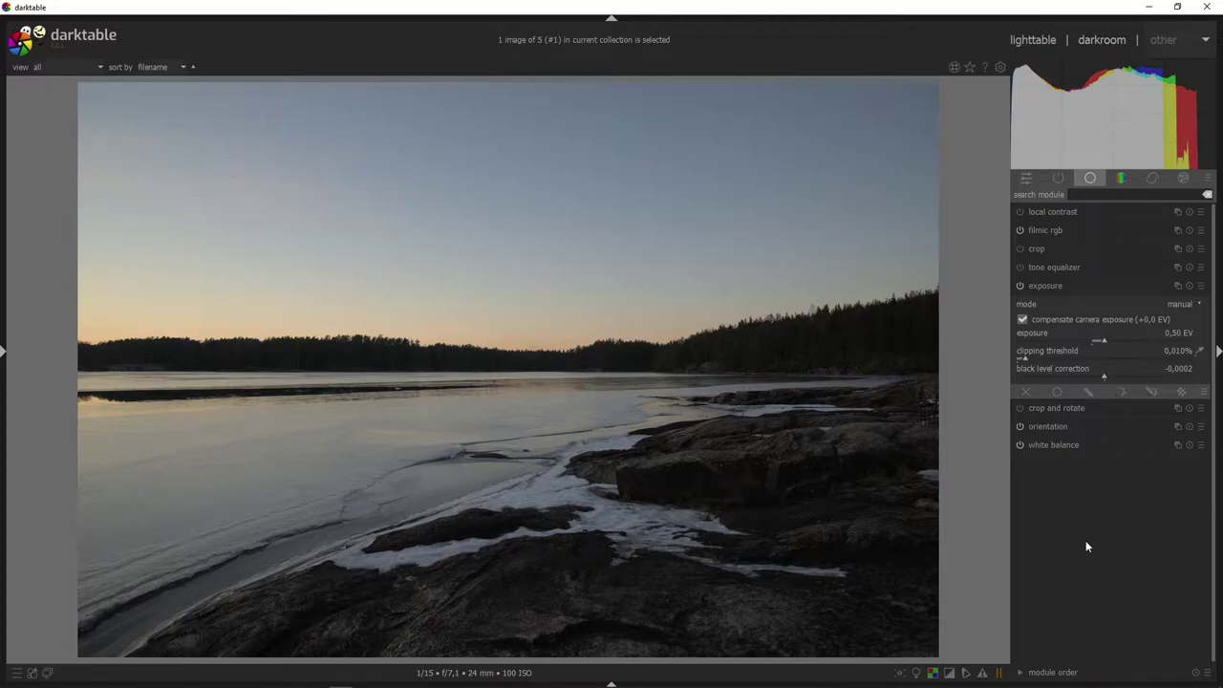
- Check the pixel workflow and chromatic adaptation defaults in the processing preferences, and close the preferences
left_click(999, 68)
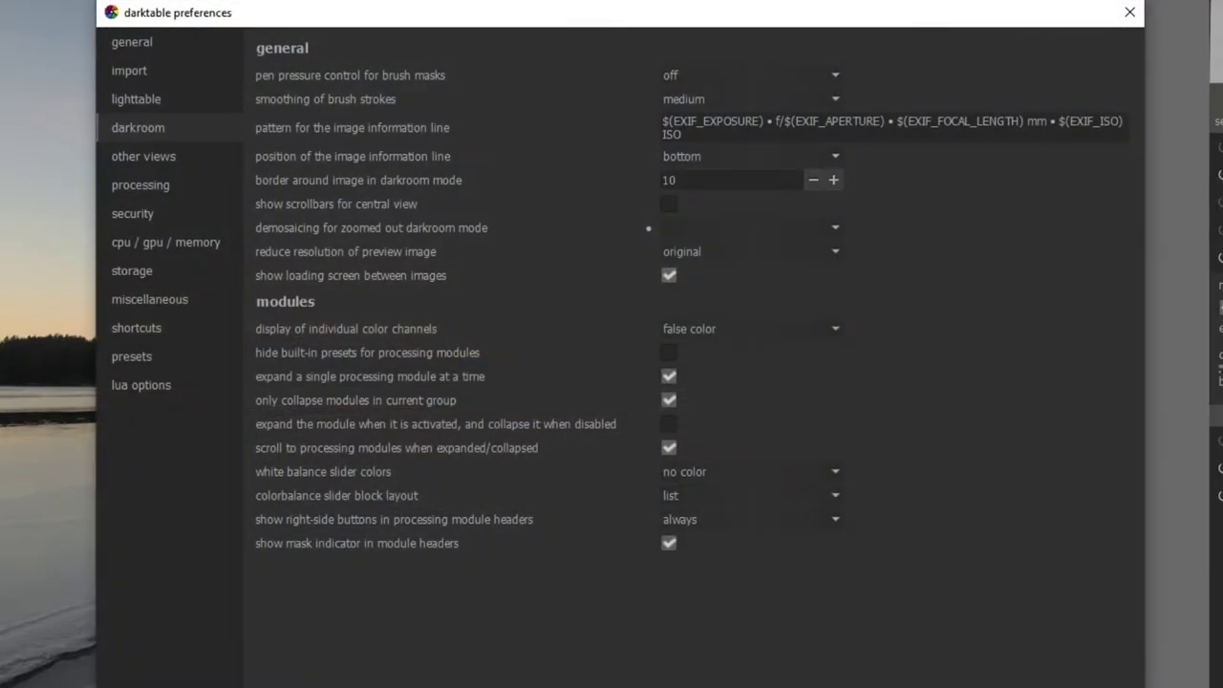
left_click(151, 184)
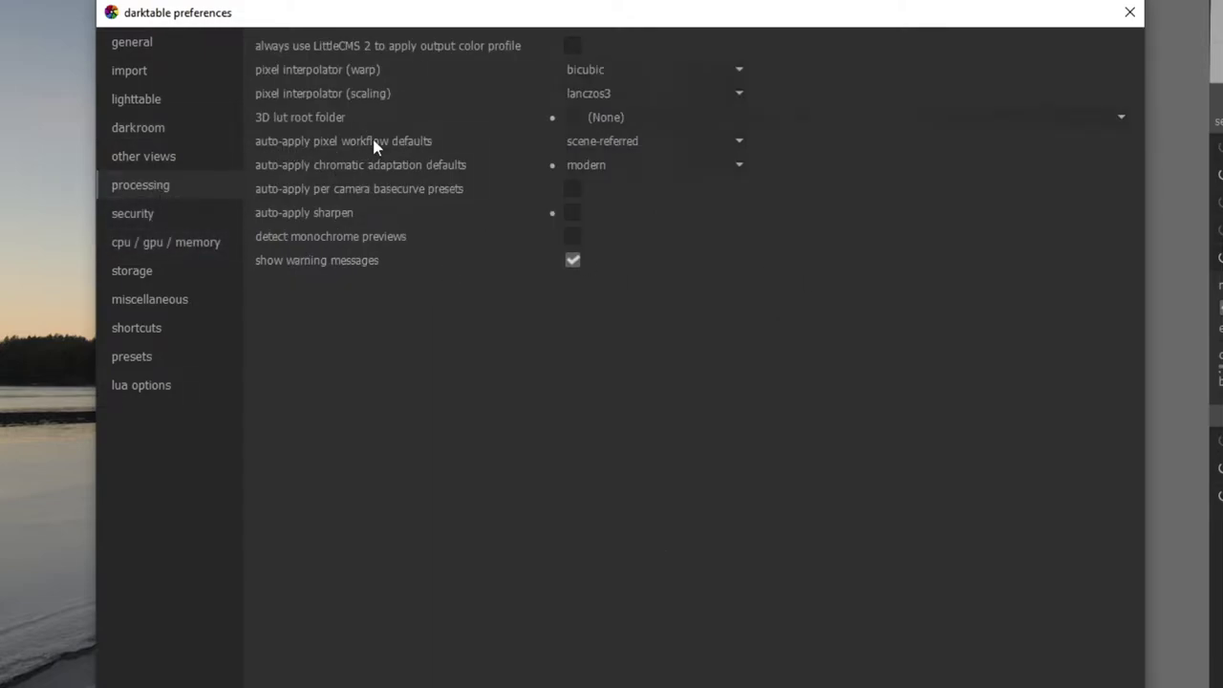
mouse_move(620, 143)
mouse_move(586, 172)
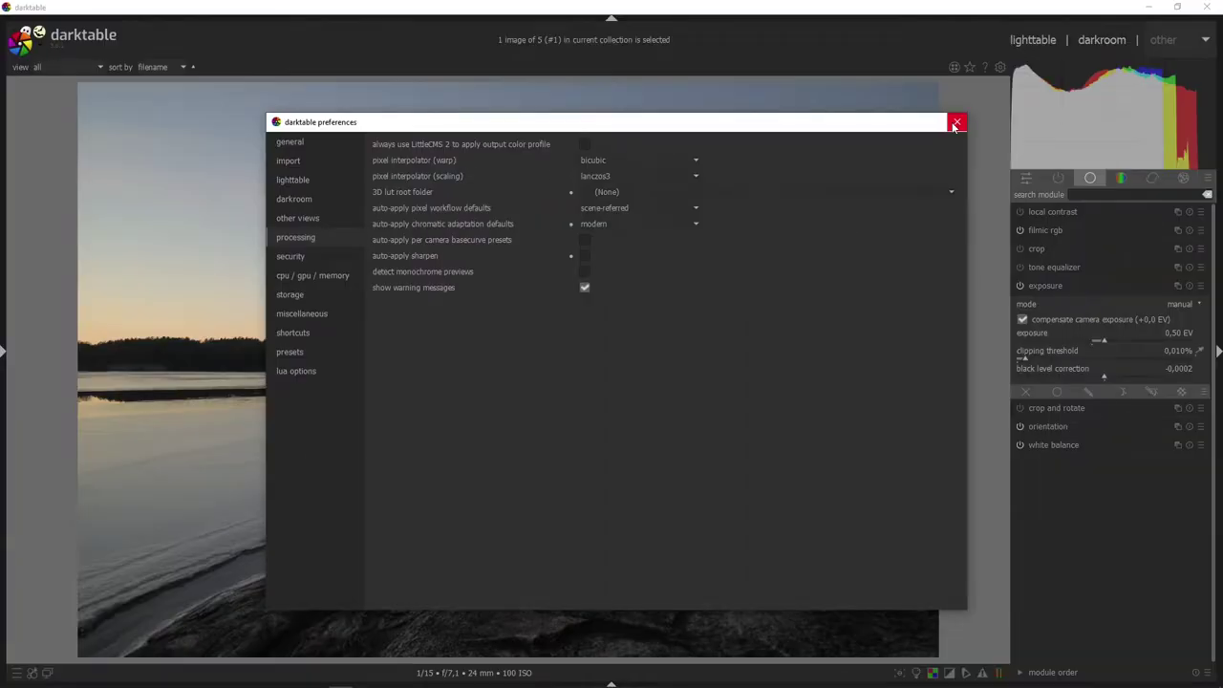
left_click(1129, 11)
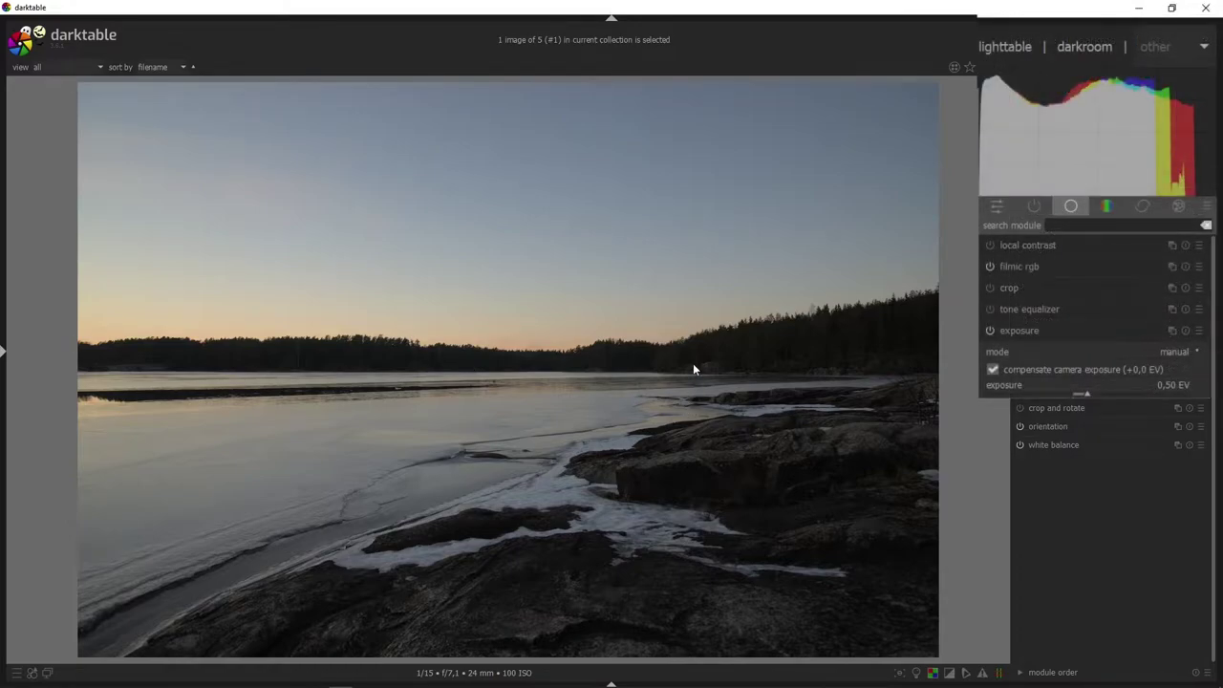
- Choose the scene-referred workflow as the module layout and look through the color, correct and effects module groups
left_click(1206, 210)
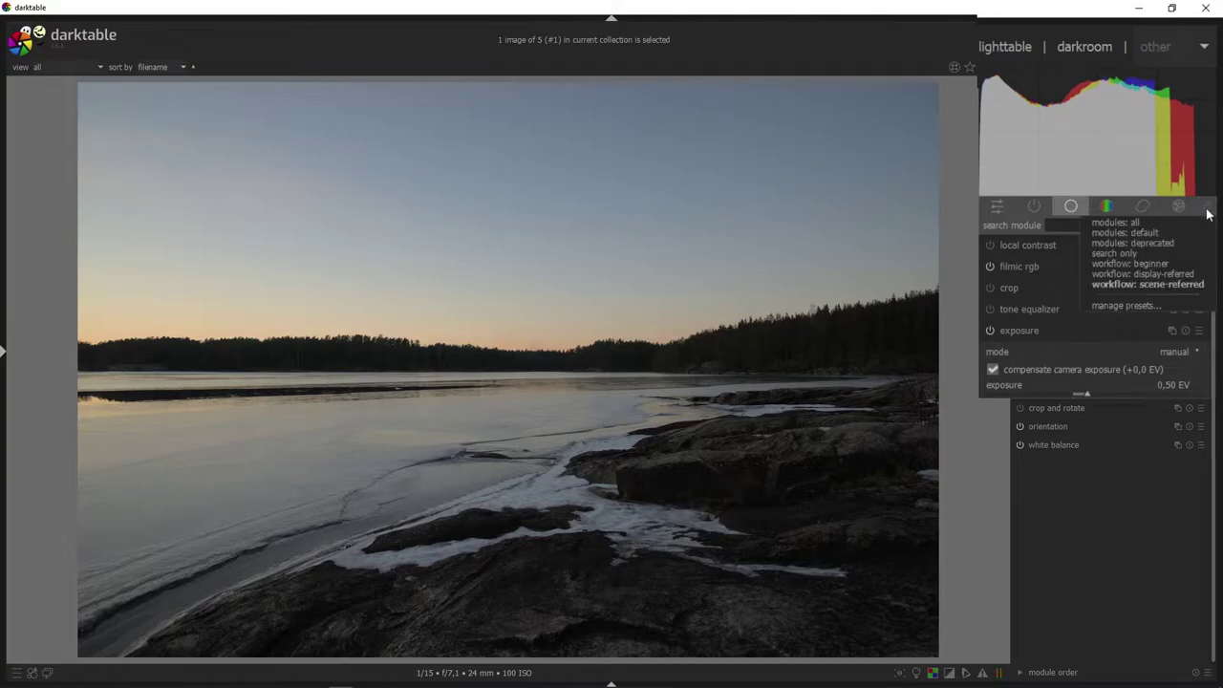
left_click(1145, 281)
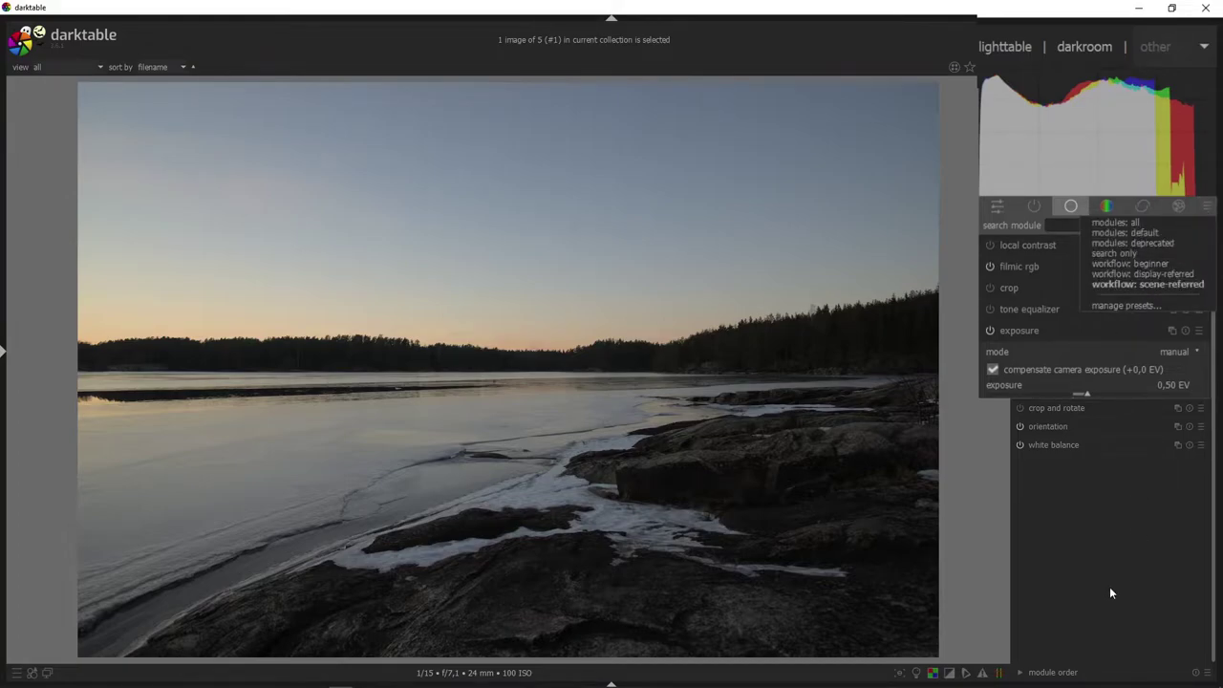
left_click(1121, 179)
left_click(1151, 181)
left_click(1183, 179)
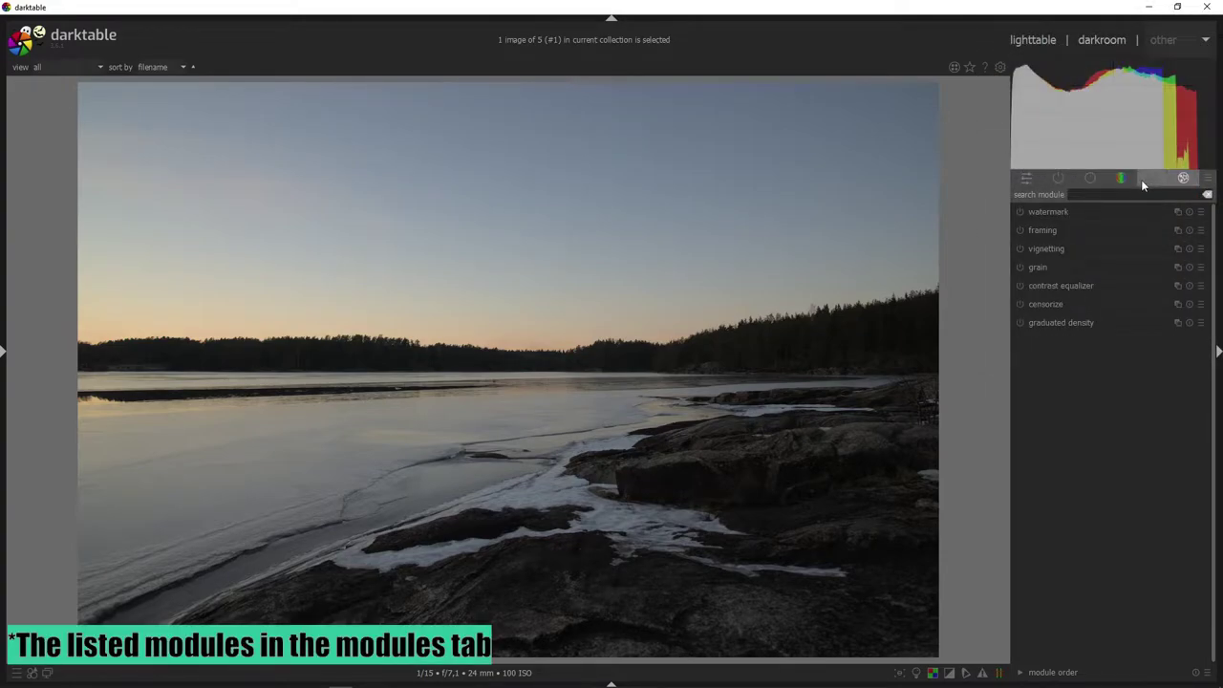
left_click(1090, 180)
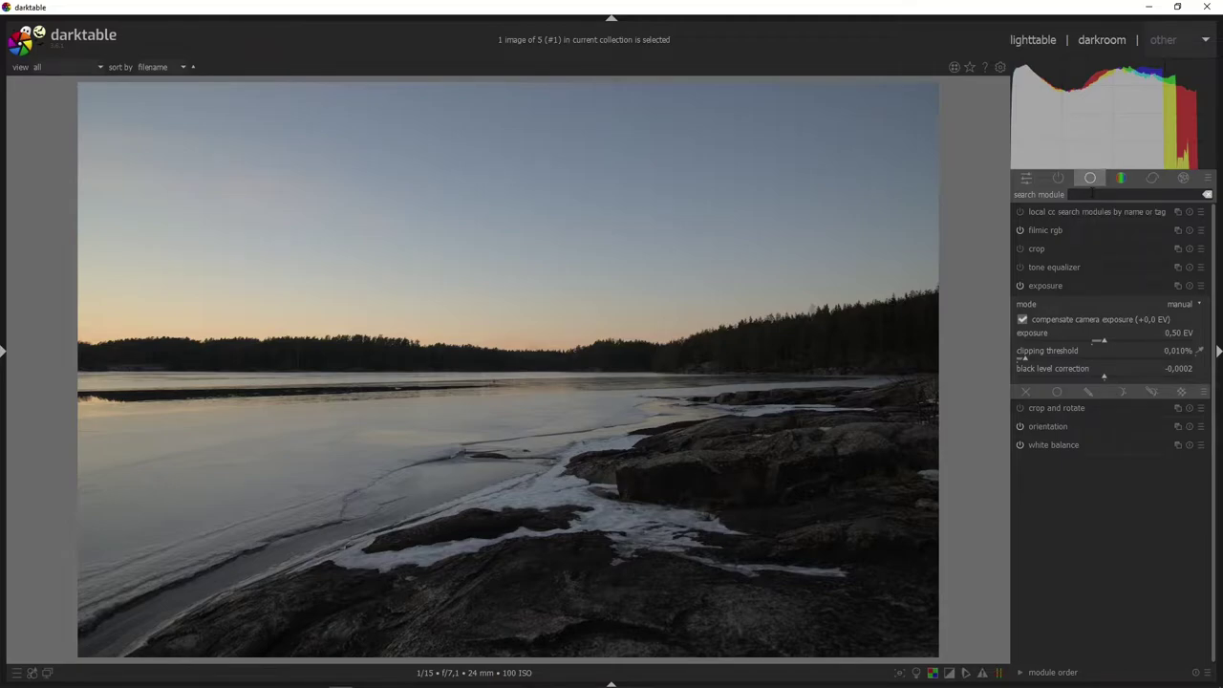
- Search the modules for "shad" and clear the search
left_click(1090, 194)
type("shad")
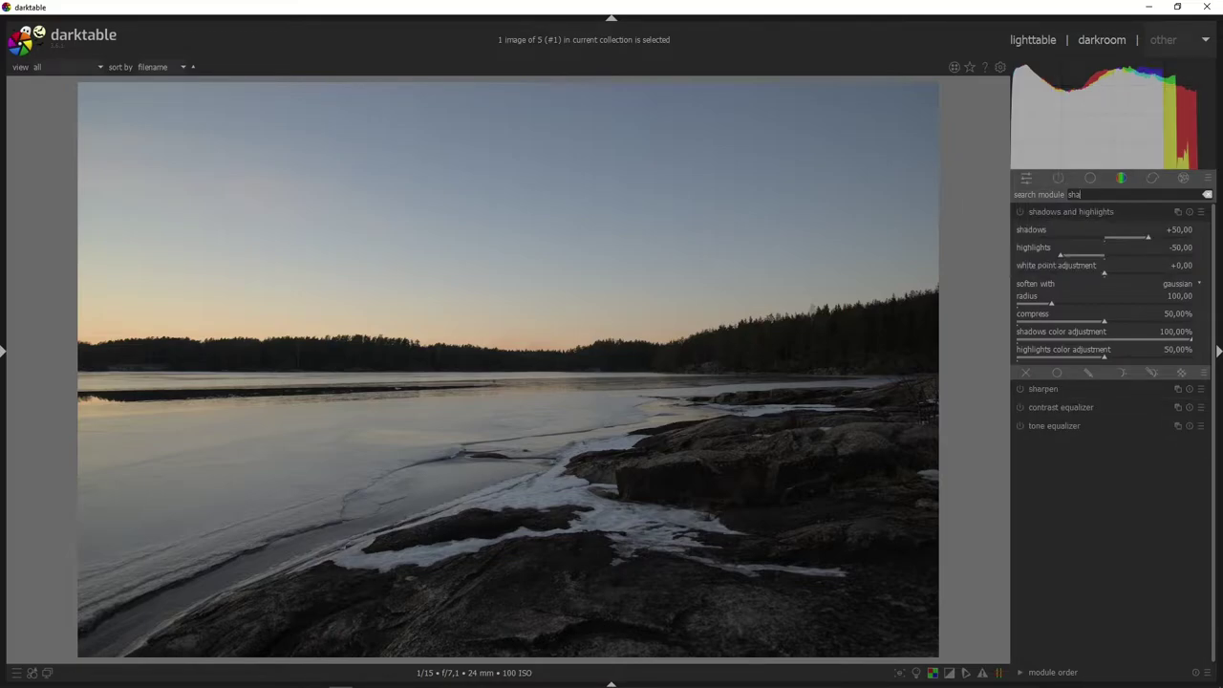
key("BackSpace")
key("BackSpace")
key("BackSpace")
key("BackSpace")
- Search the modules for "curv" and clear the search
type("curv")
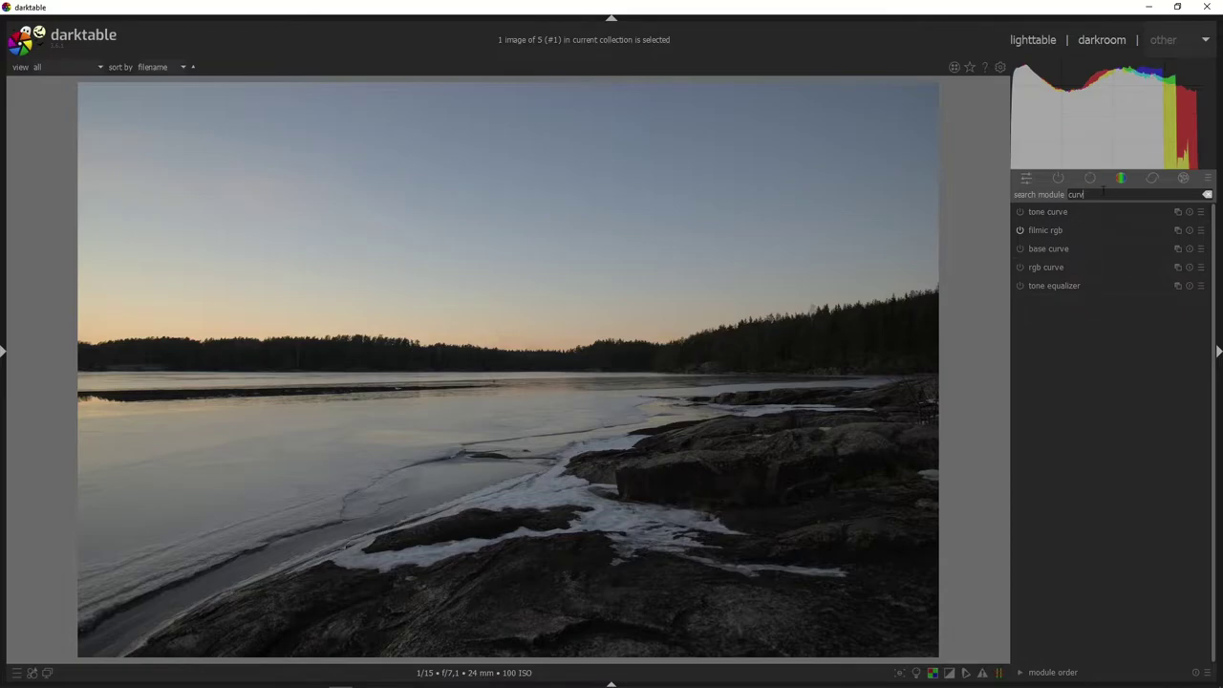
key("BackSpace")
key("BackSpace")
key("BackSpace")
key("BackSpace")
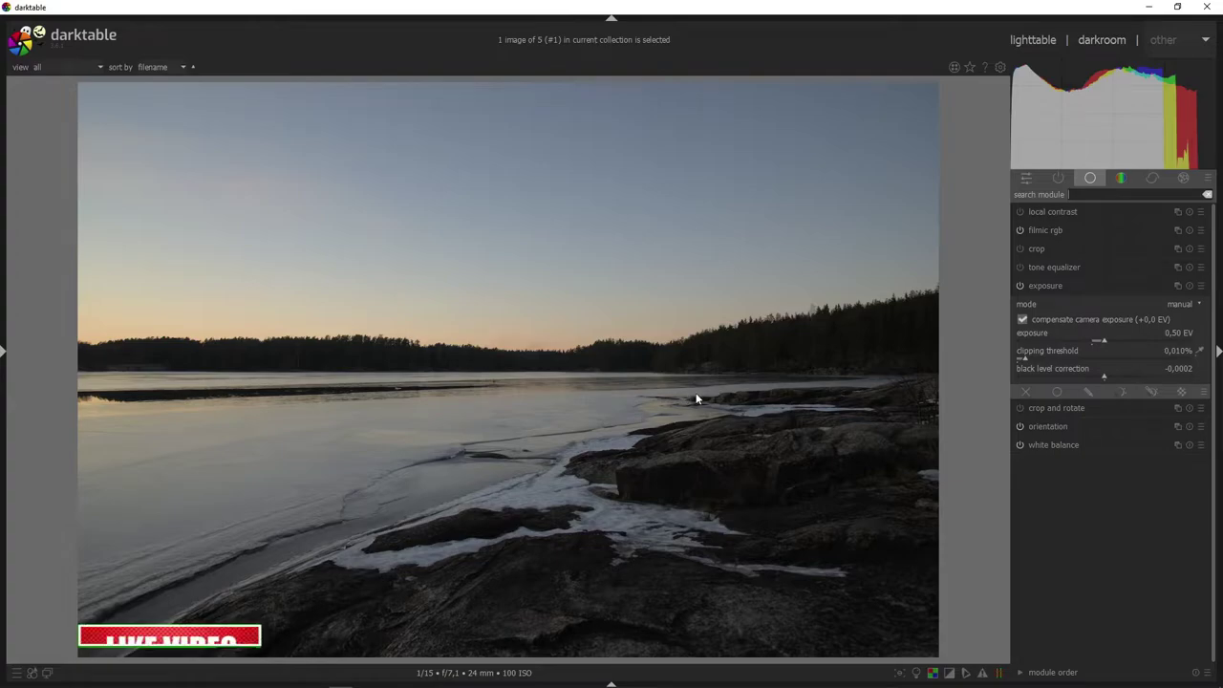
- Crop the photo to the 16:9 aspect, placing the crop area against the bottom edge of the image
left_click(1124, 407)
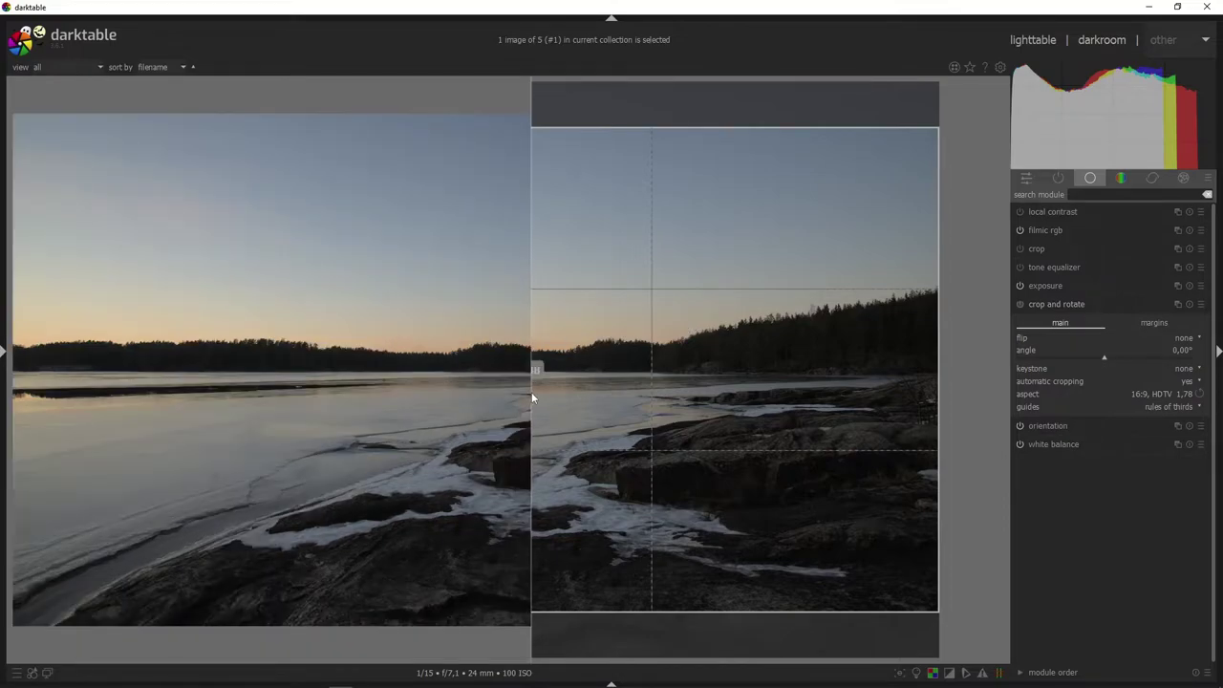
left_click_drag(560, 456, 546, 546)
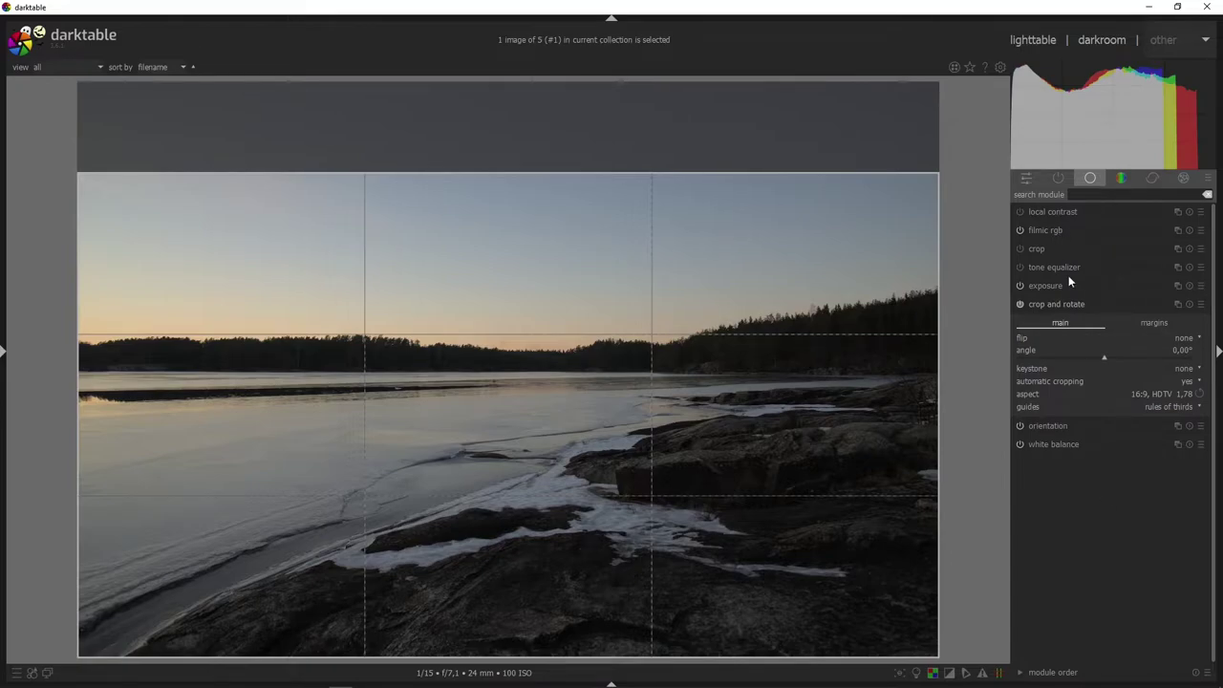
- Enable the denoise (profiled), lens correction, chromatic aberrations and haze removal modules
left_click(1152, 180)
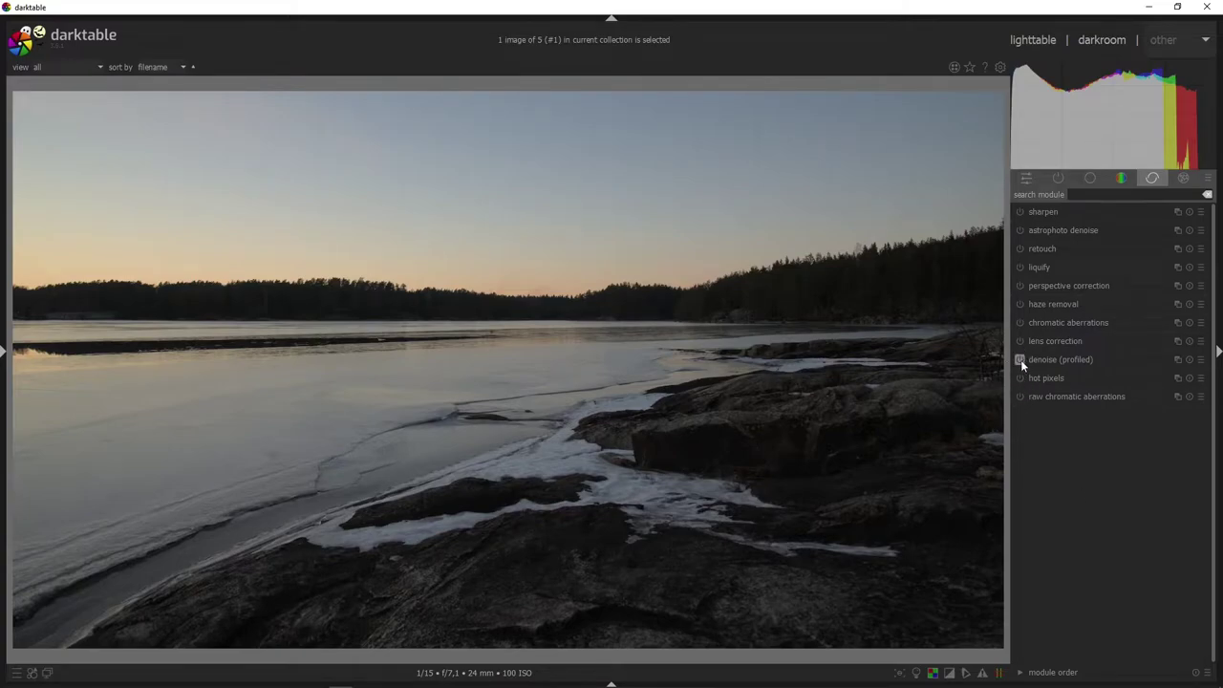
left_click(1021, 359)
left_click(1019, 342)
left_click(1021, 322)
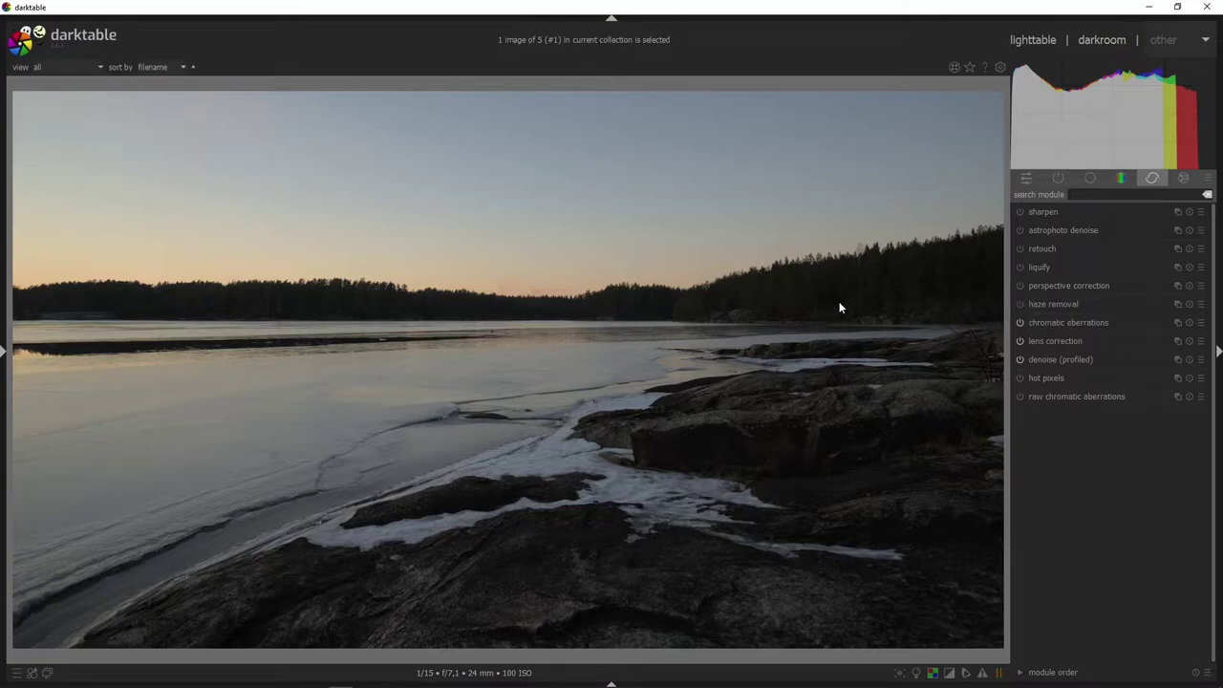
left_click(1019, 303)
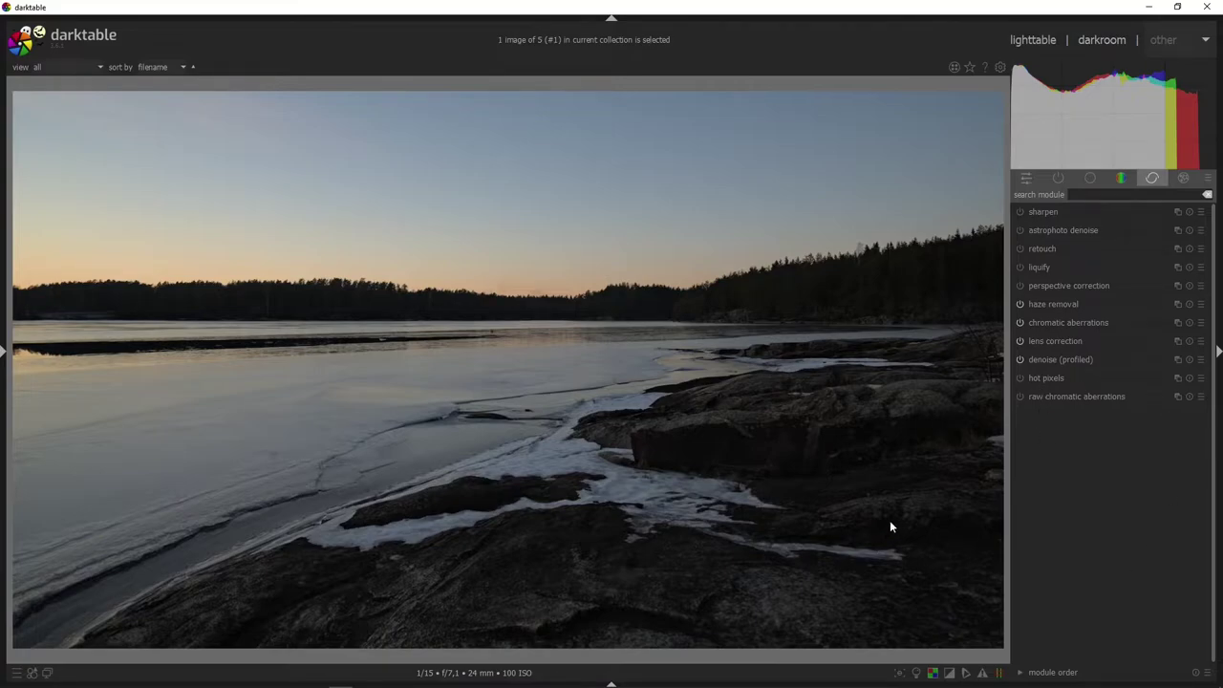
- Take a snapshot of the current edit state and hide the snapshots and history area again
left_click(4, 351)
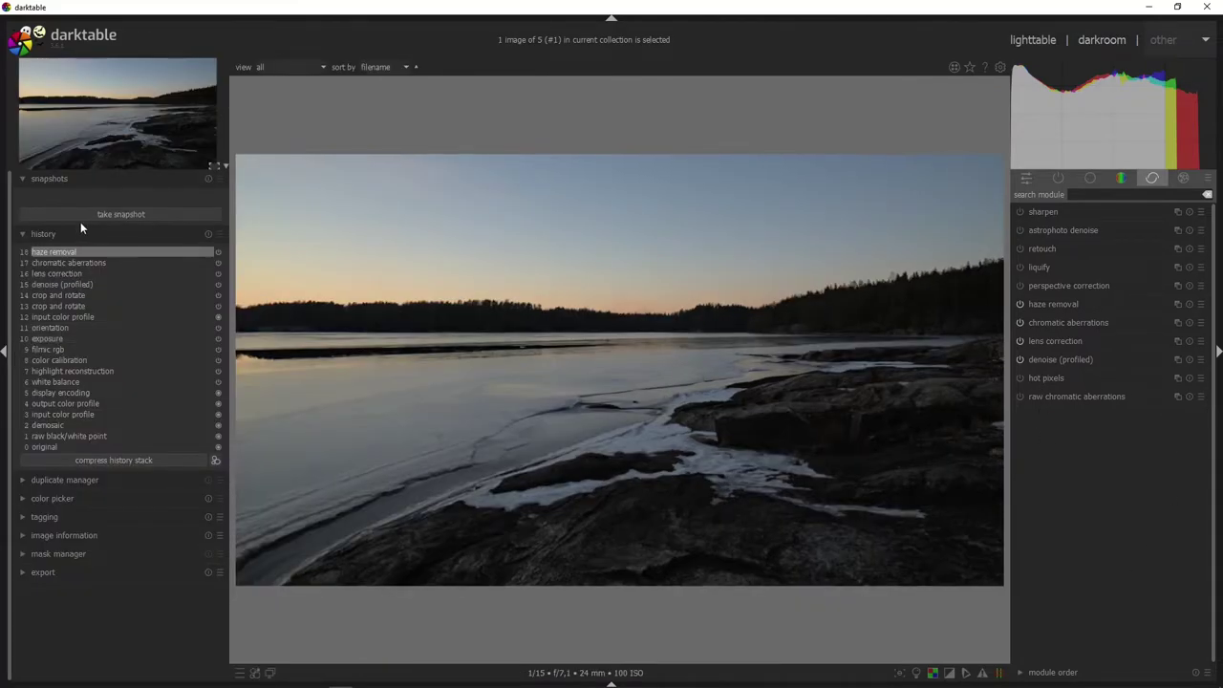
left_click(106, 217)
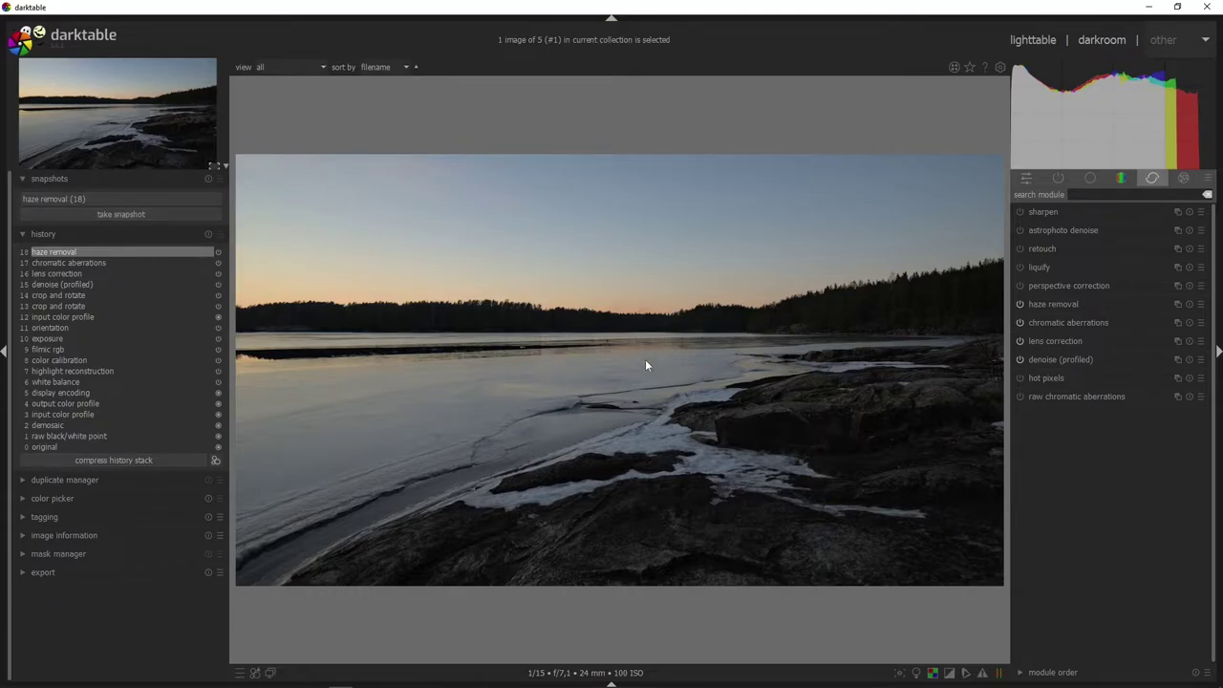
left_click(5, 352)
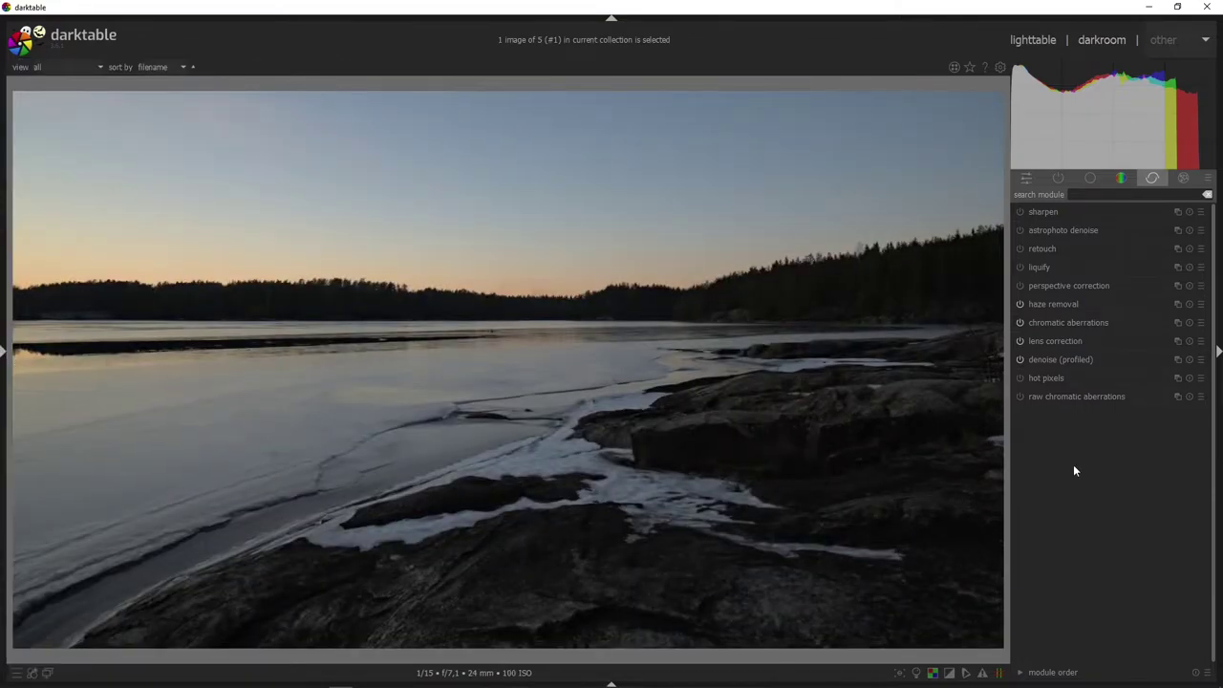
- Add a new instance of the exposure module and set its exposure to 0.70 EV
left_click(1068, 179)
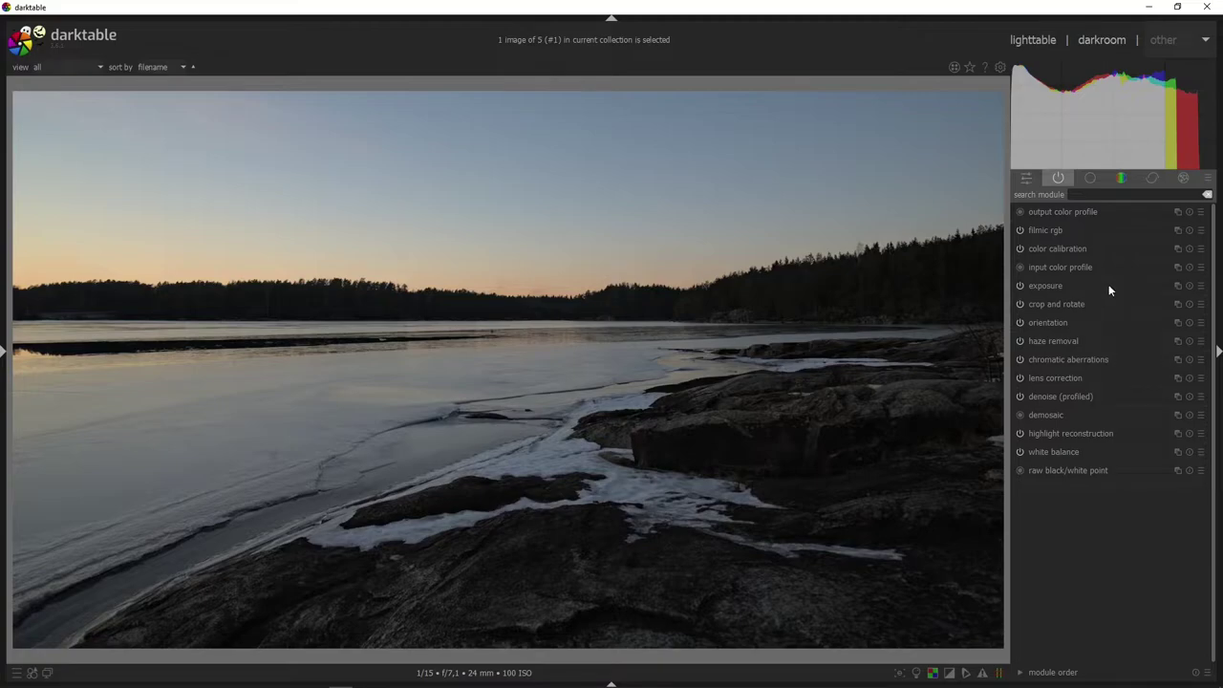
left_click(1172, 329)
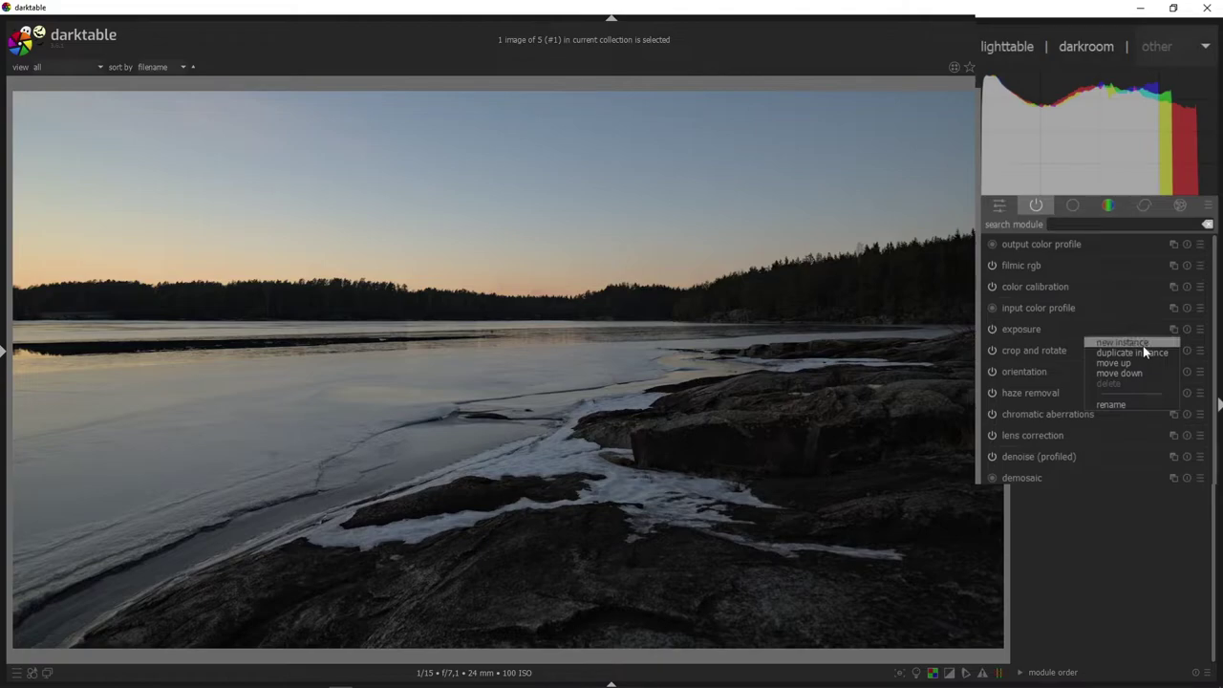
left_click(1143, 346)
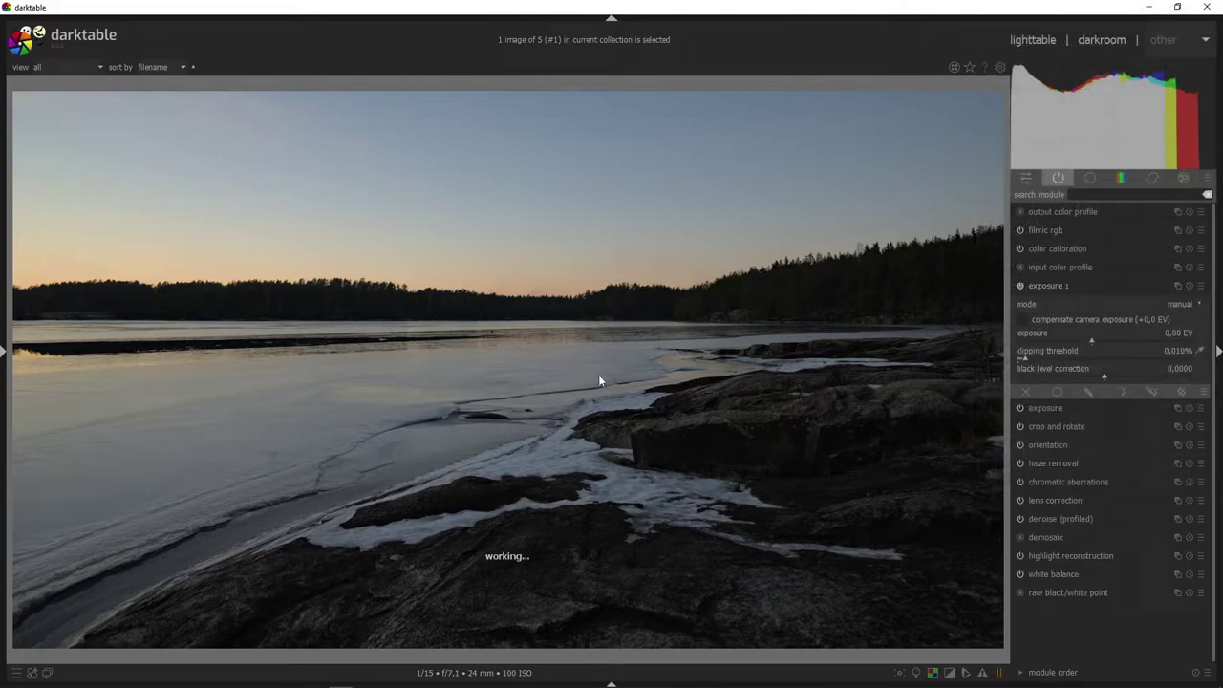
left_click(1098, 342)
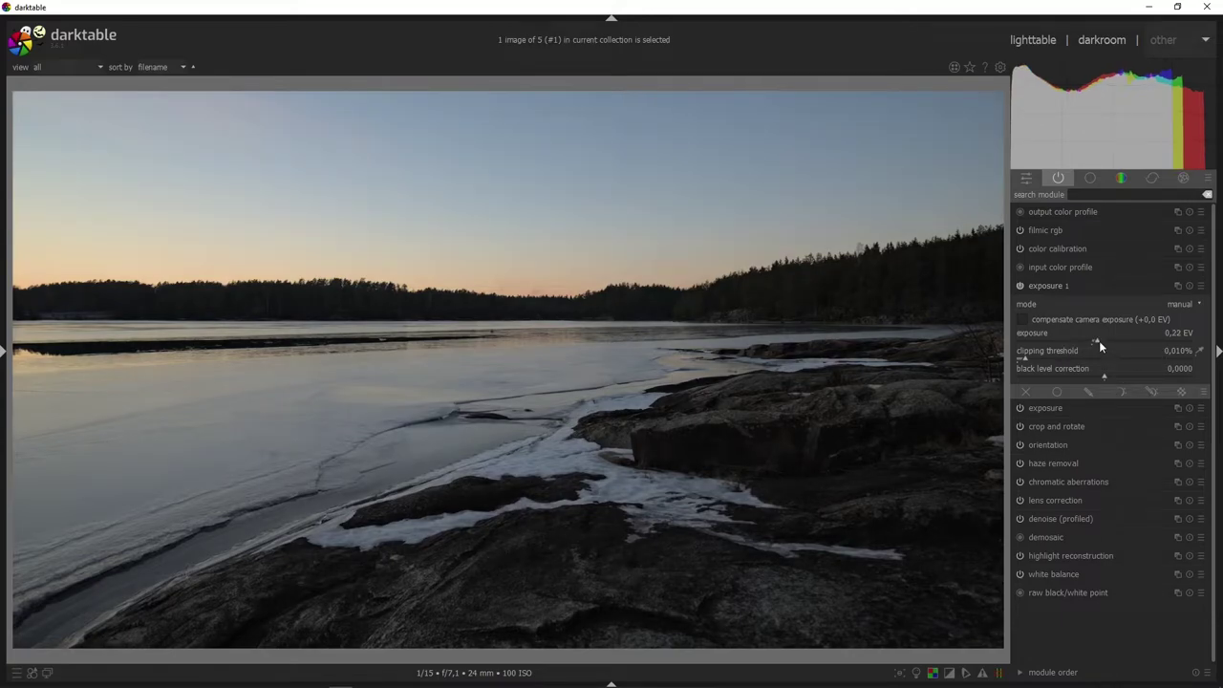
left_click(1106, 344)
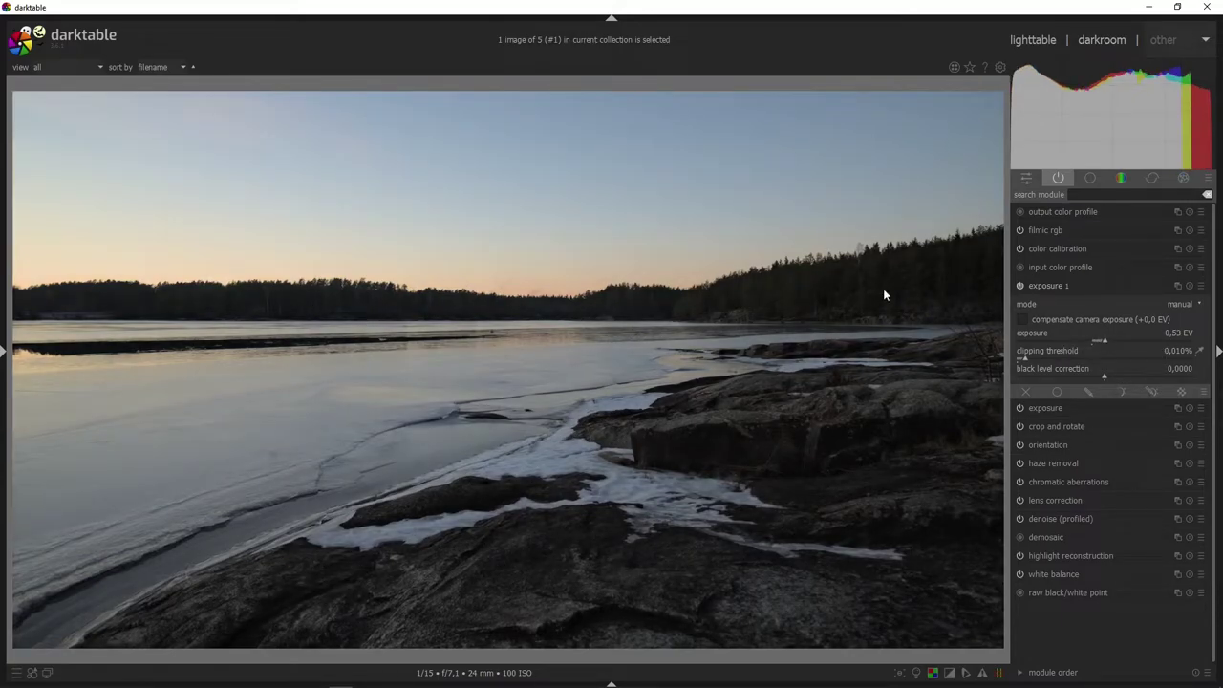
left_click(1110, 342)
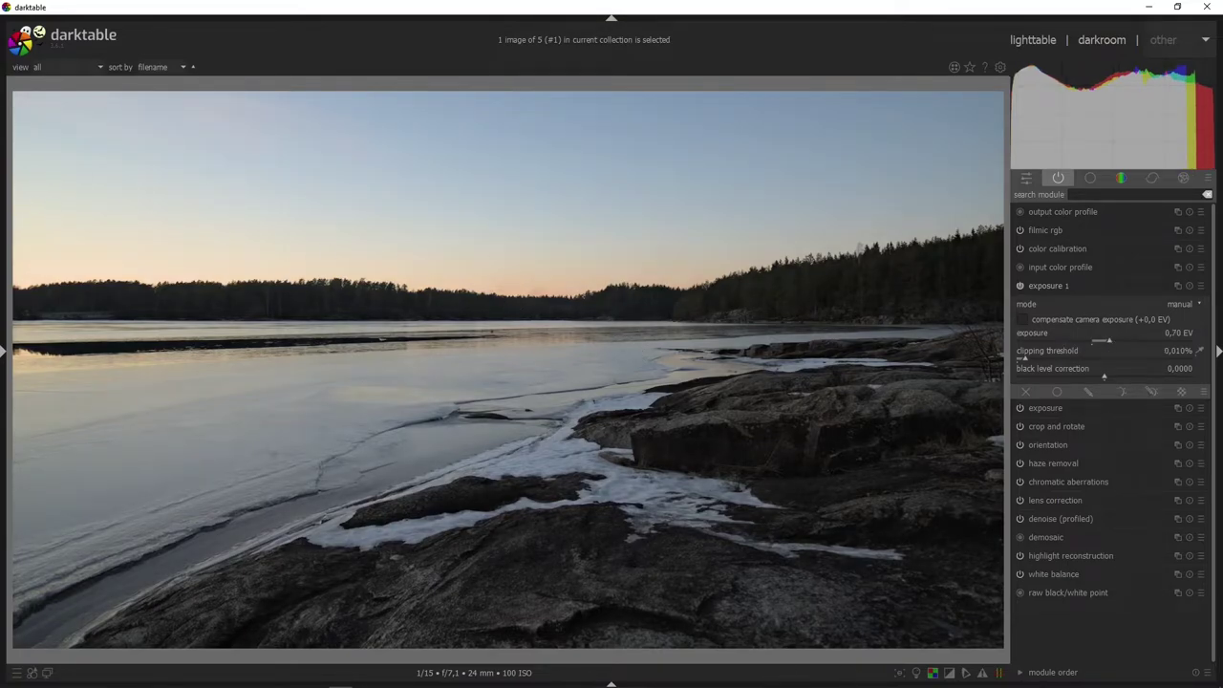
- Turn on the clipping indication, set the new exposure instance to 0.80 EV and collapse it
left_click(950, 673)
left_click(1113, 338)
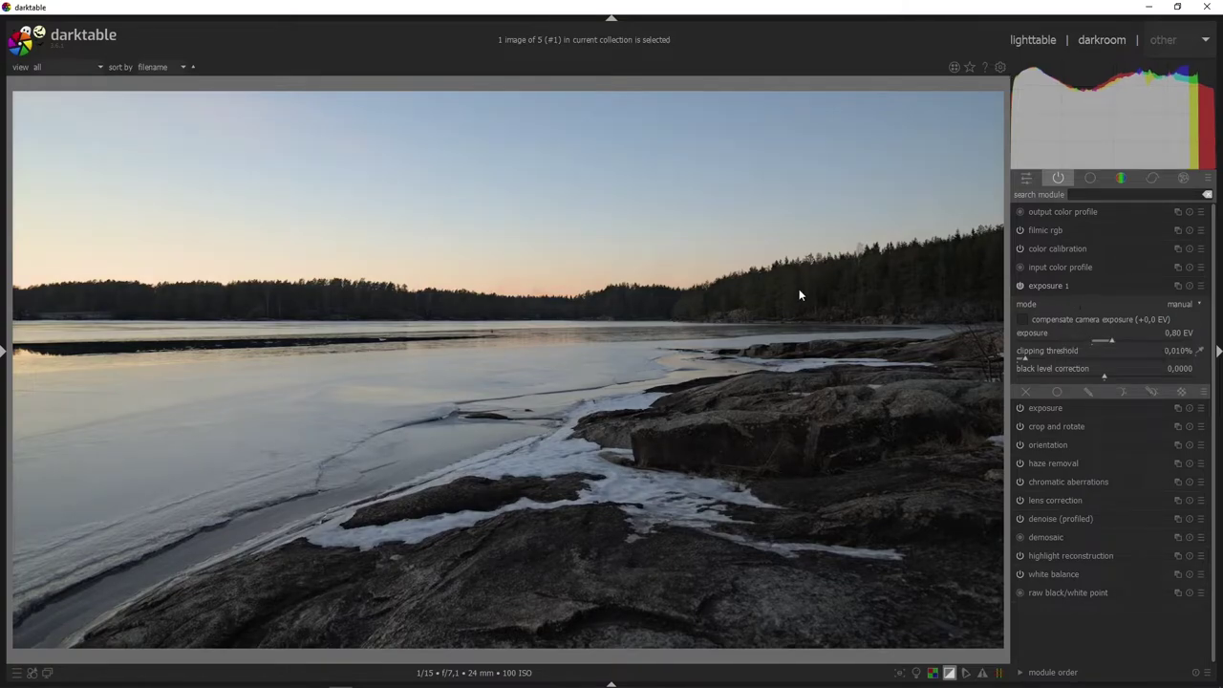
left_click(1083, 287)
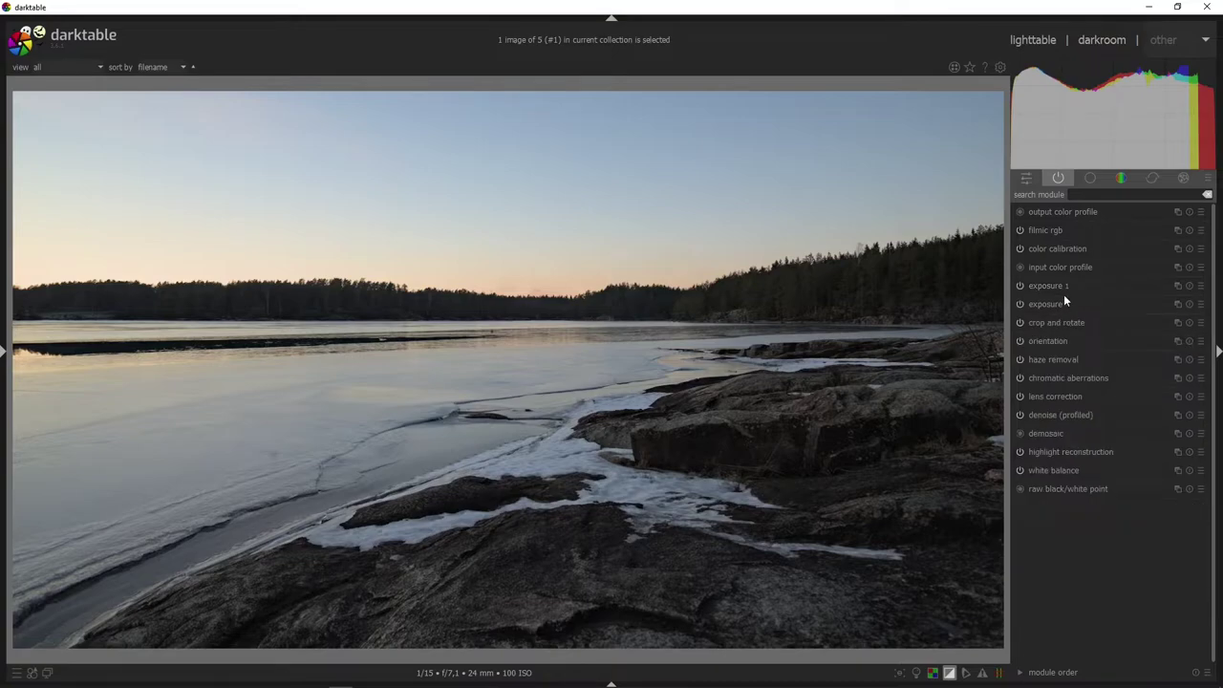
- Examine the color calibration settings and the white balance module's temperature and camera reference setting
left_click(1085, 247)
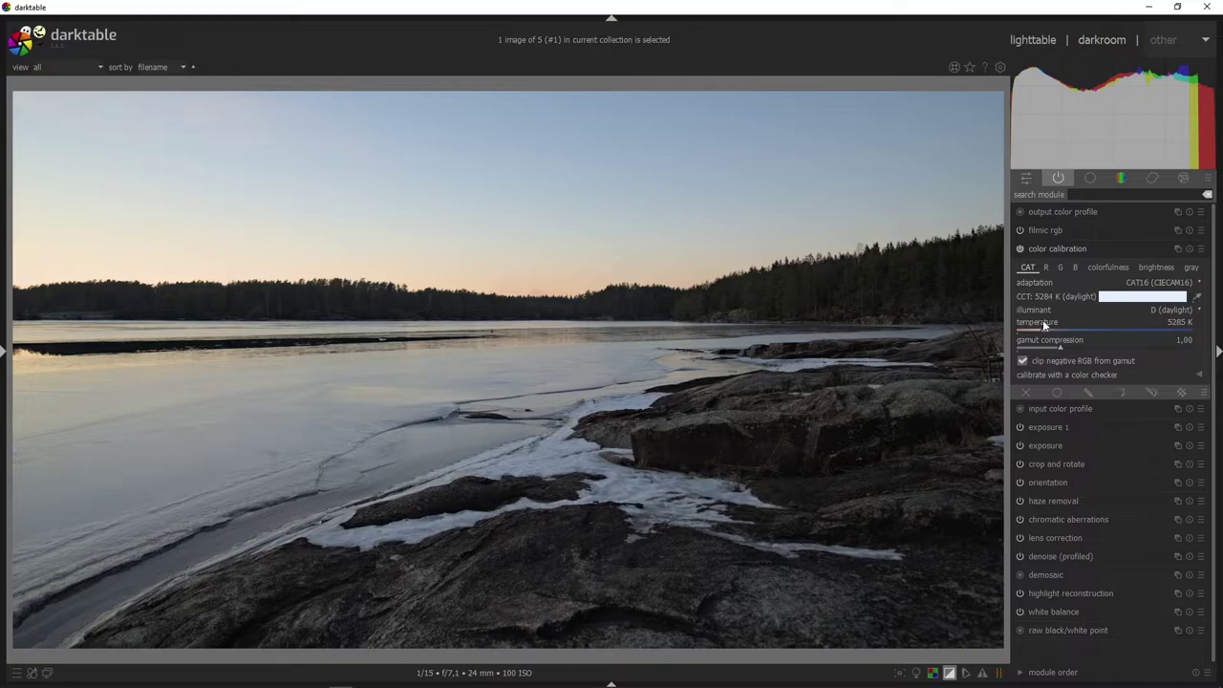
left_click(1087, 246)
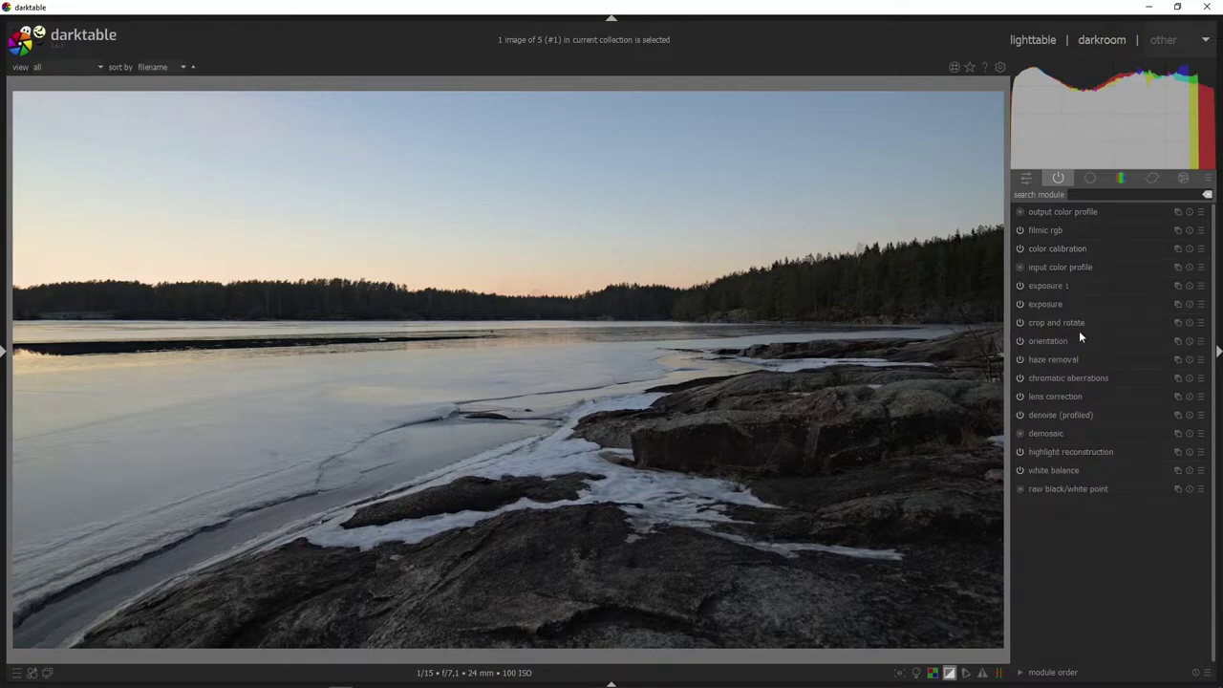
left_click(1059, 470)
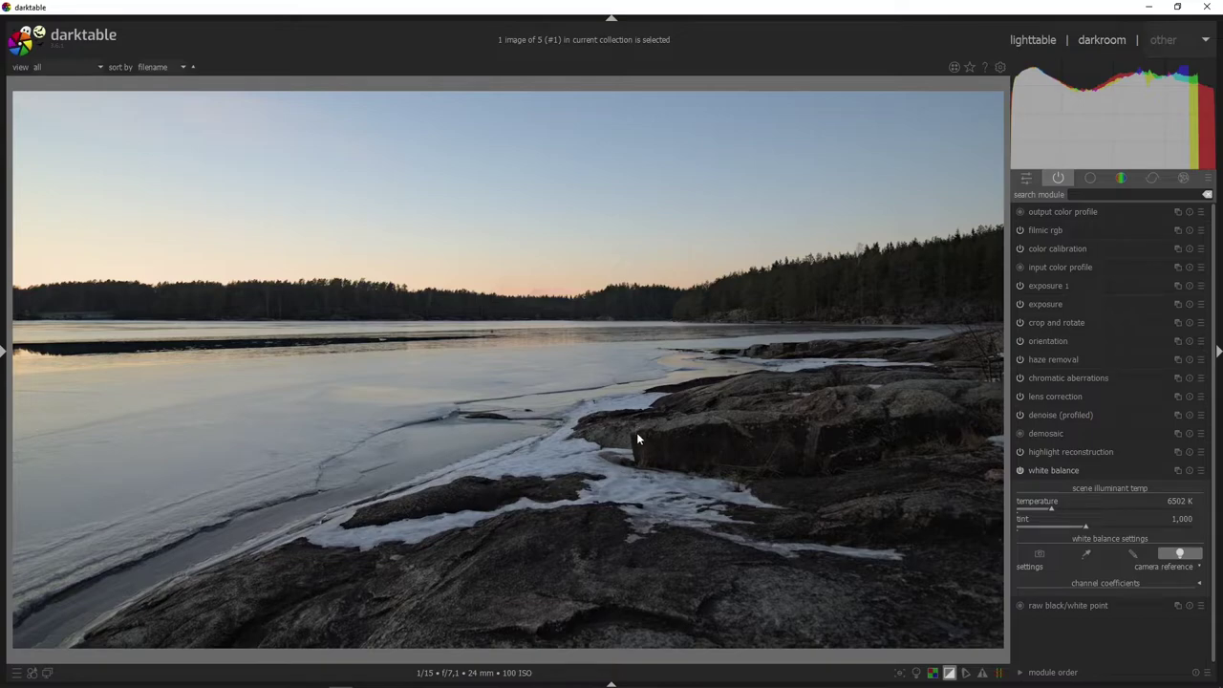
left_click(1116, 468)
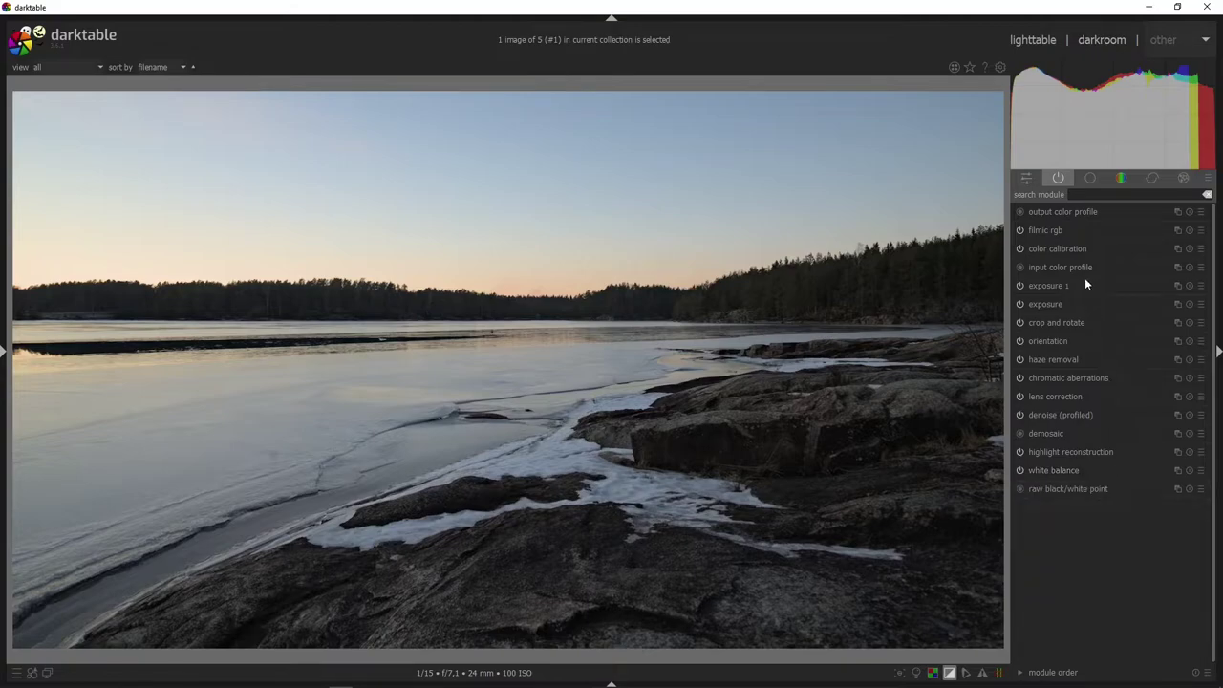
- In color calibration, sample the illuminant from nearly the whole image and set the temperature to 5471 K
left_click(1063, 250)
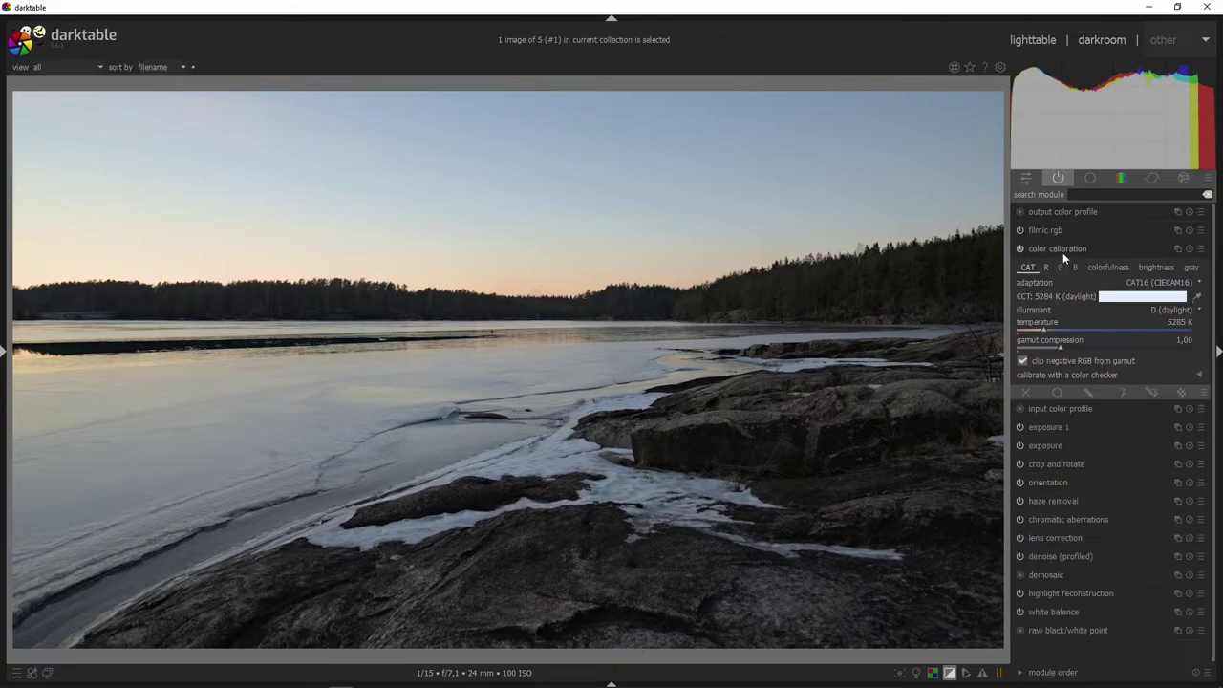
left_click(1198, 298)
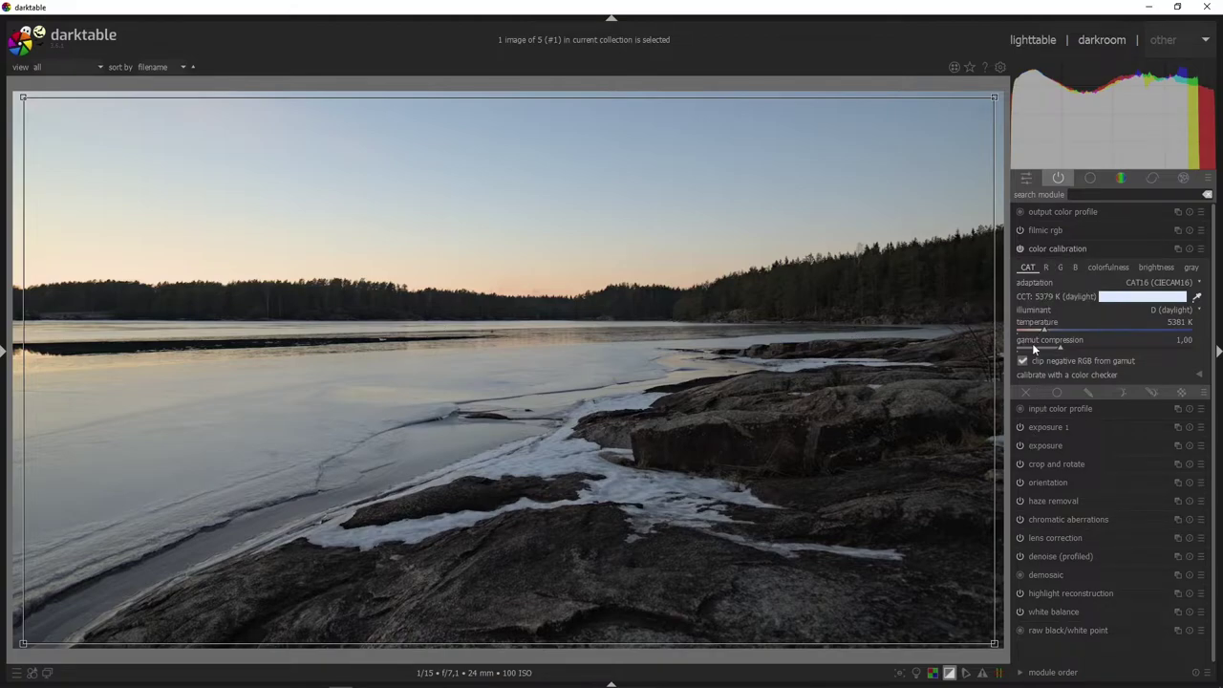
scroll(1044, 329, "up", 2)
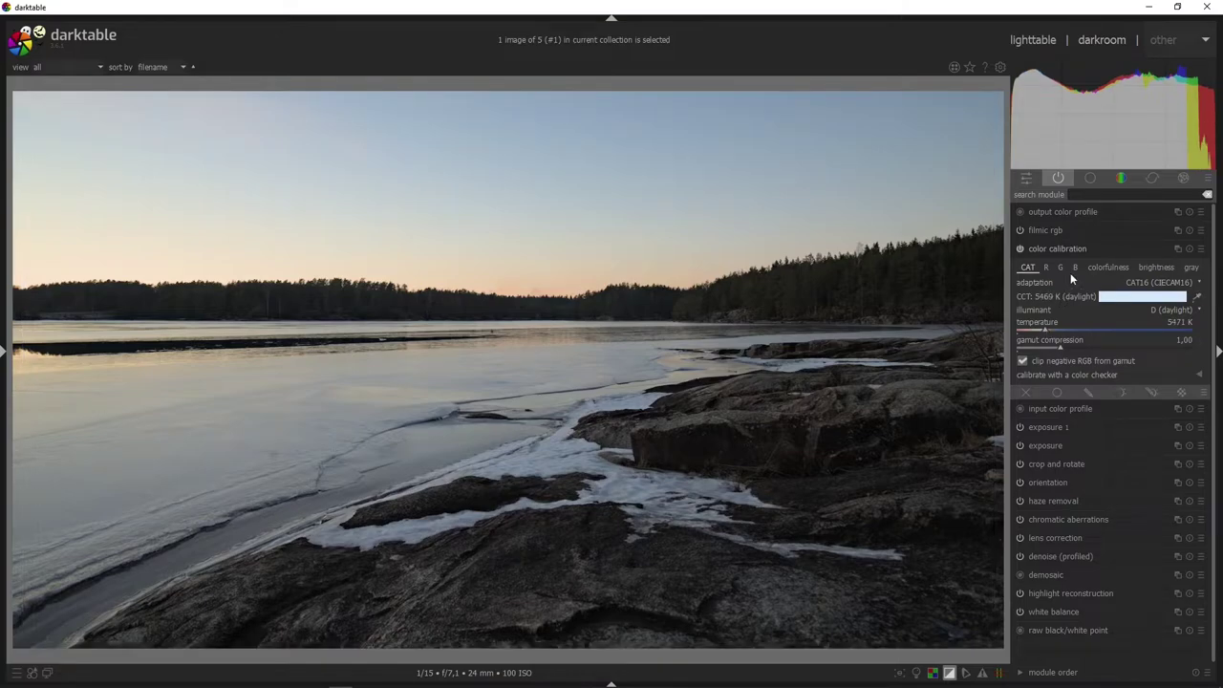
left_click(1082, 250)
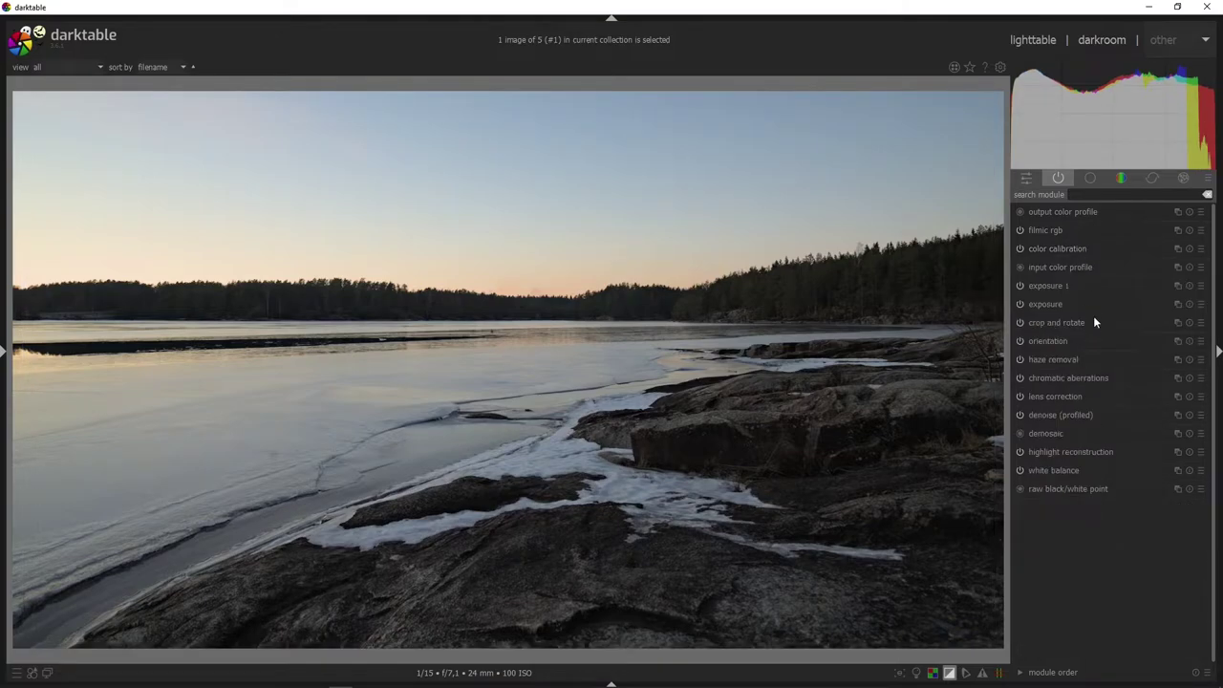
- In filmic rgb, auto-set the white relative exposure to +3.60 EV and the black relative exposure to -9.11 EV from the whole image
left_click(1102, 234)
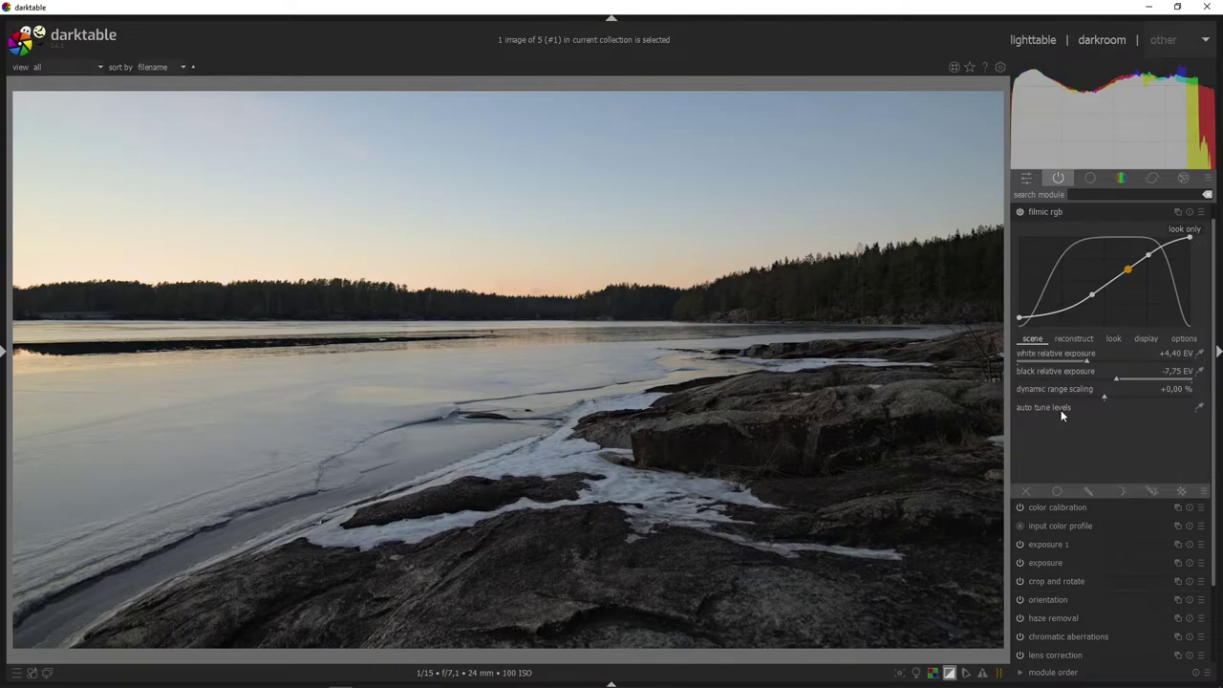
left_click(1199, 407)
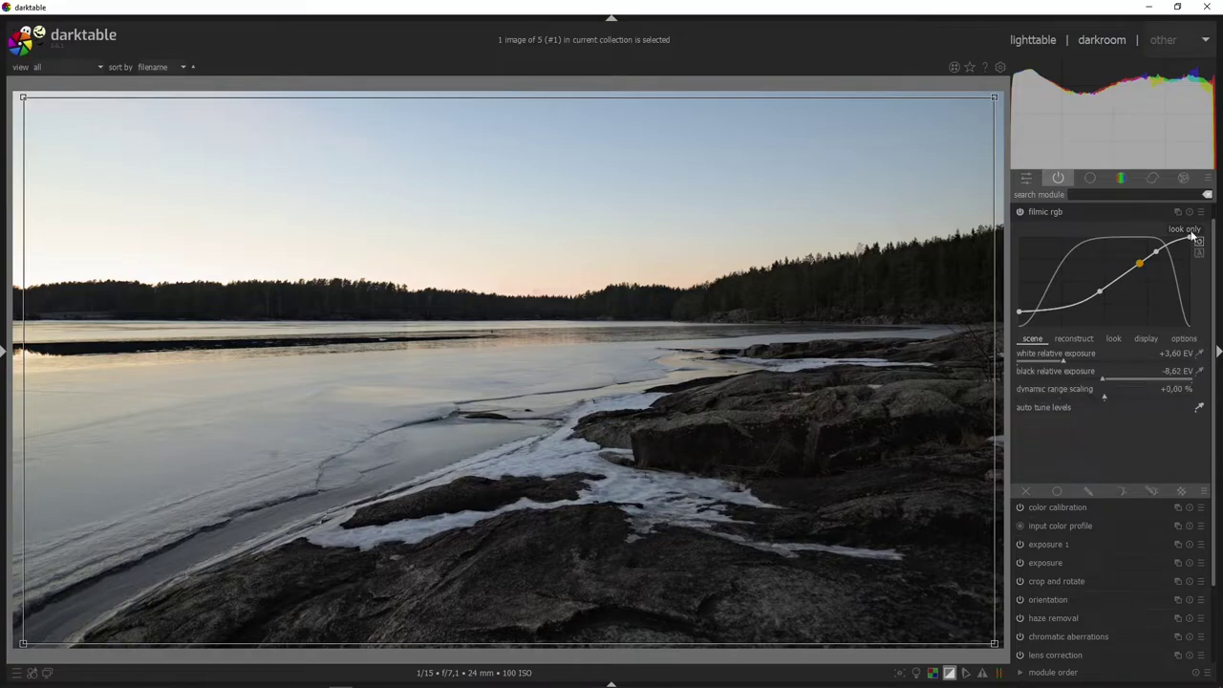
scroll(1198, 354, "up", 8)
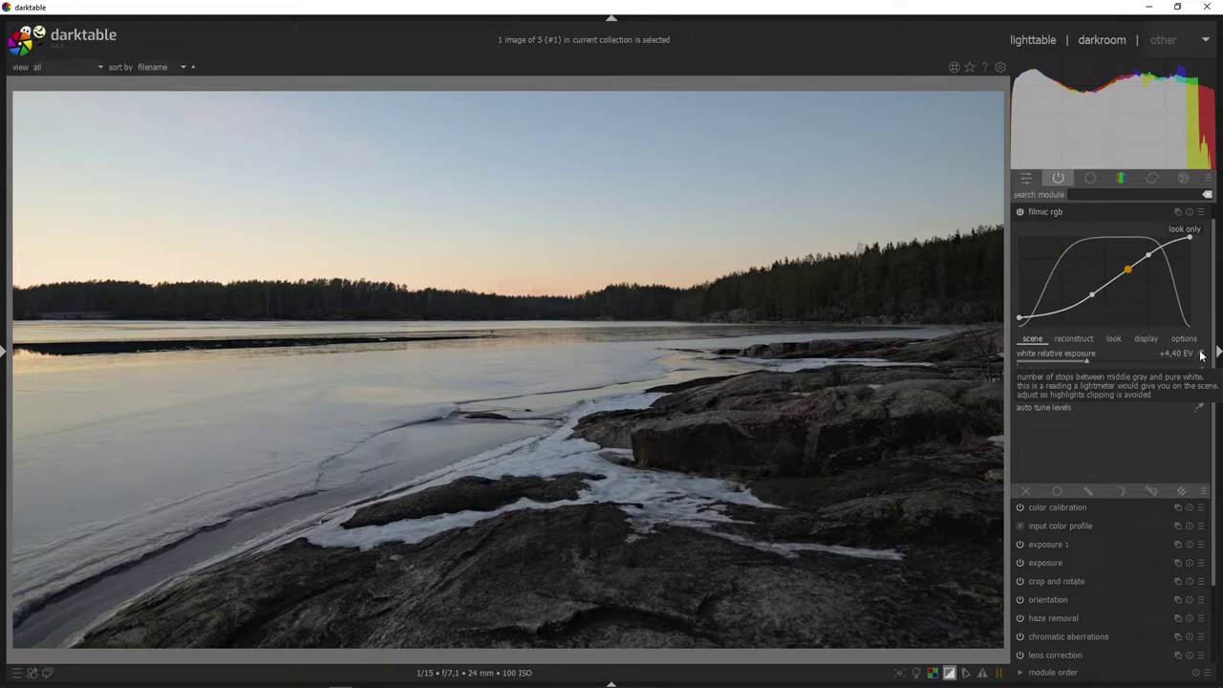
scroll(1201, 355, "down", 8)
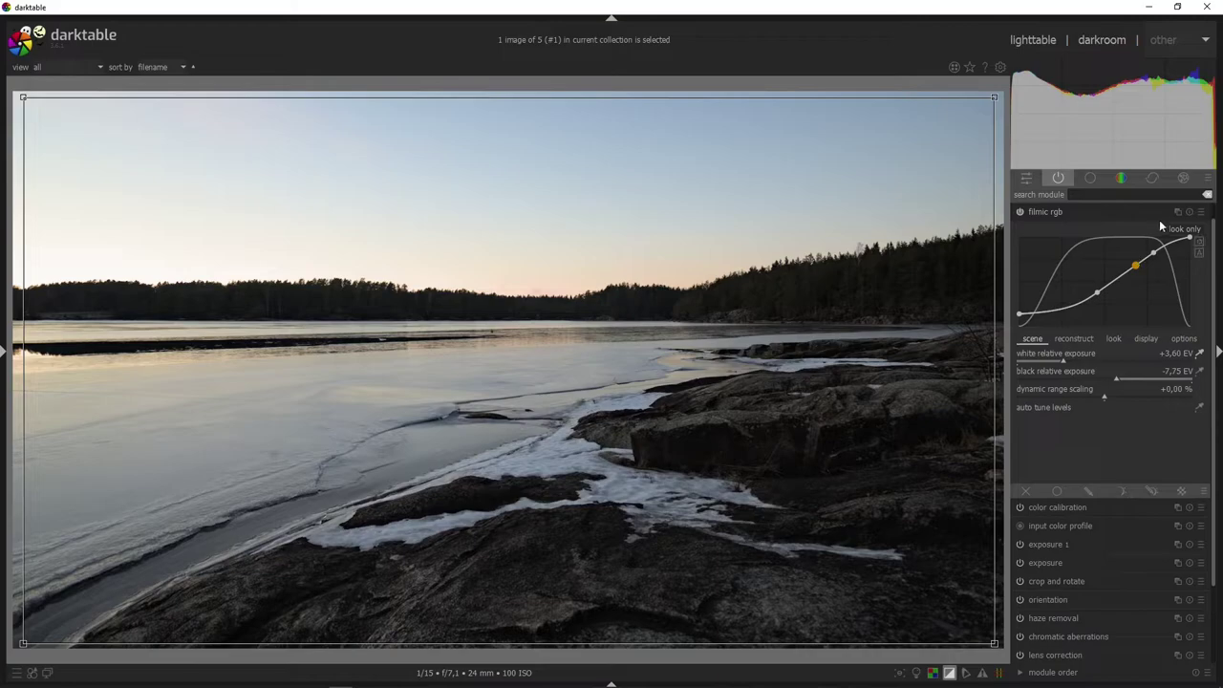
left_click(1201, 373)
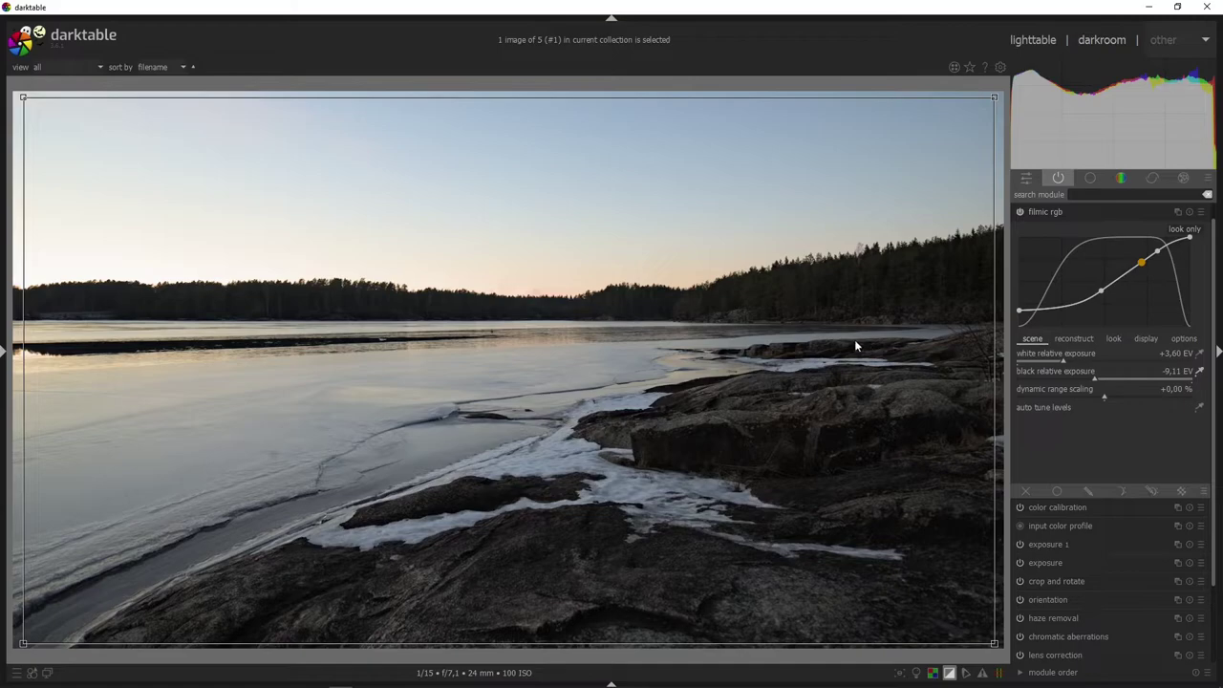
- Set the contrast in filmic rgb's look settings to 1.402 and collapse the module
left_click(1113, 338)
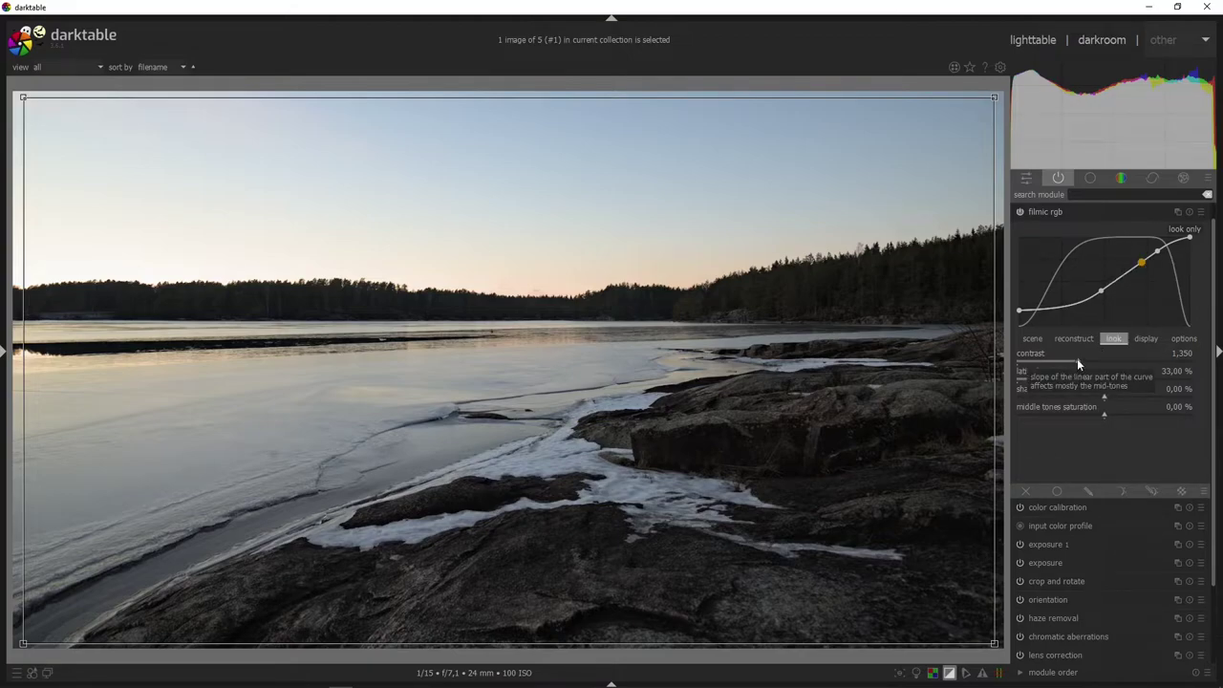
left_click_drag(1084, 359, 1088, 359)
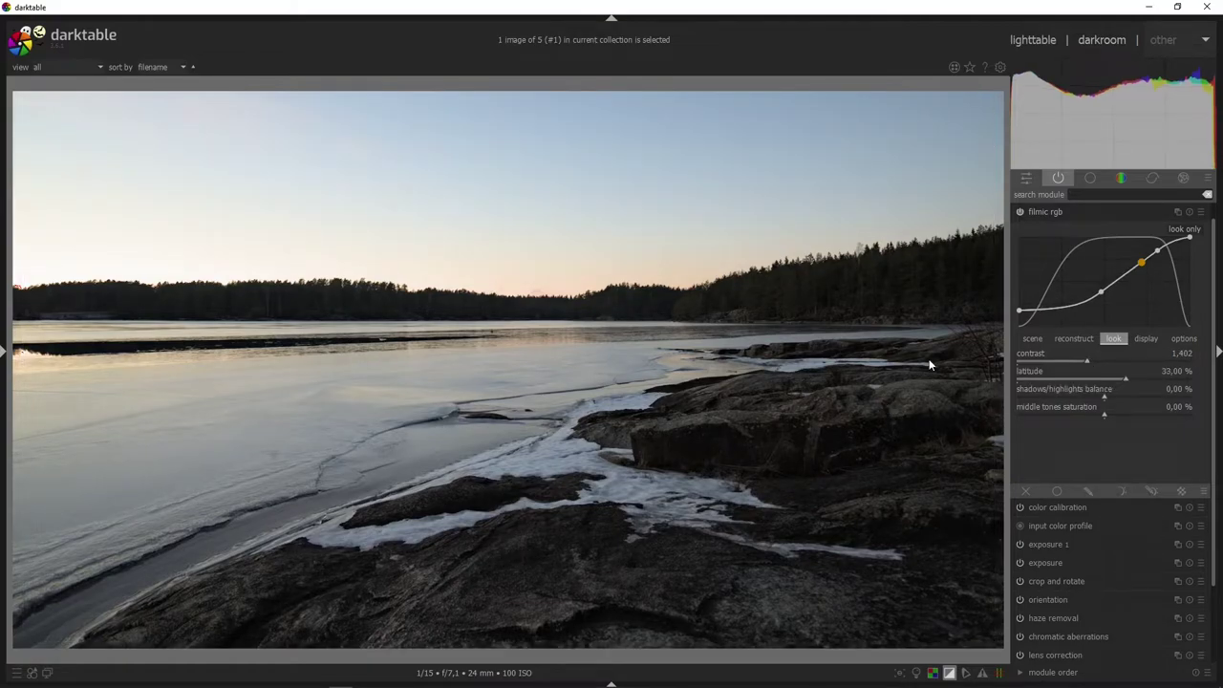
left_click(1093, 211)
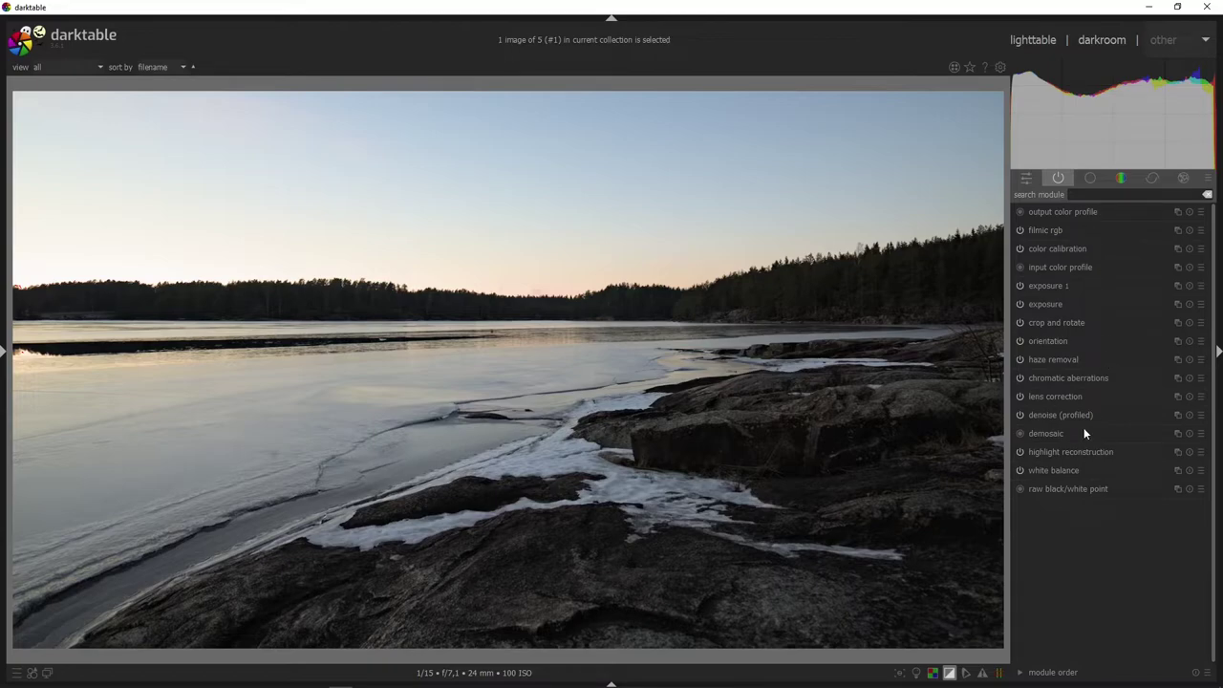
- Apply the clarity preset to the local contrast module
left_click(1091, 180)
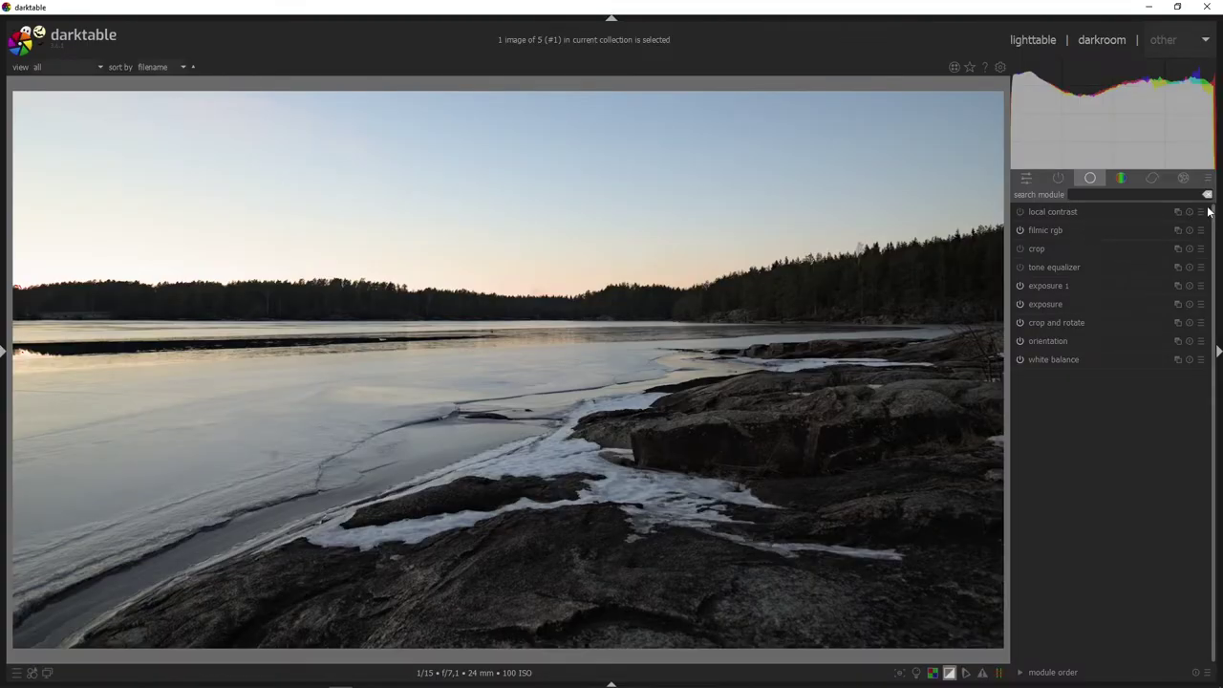
left_click(1177, 212)
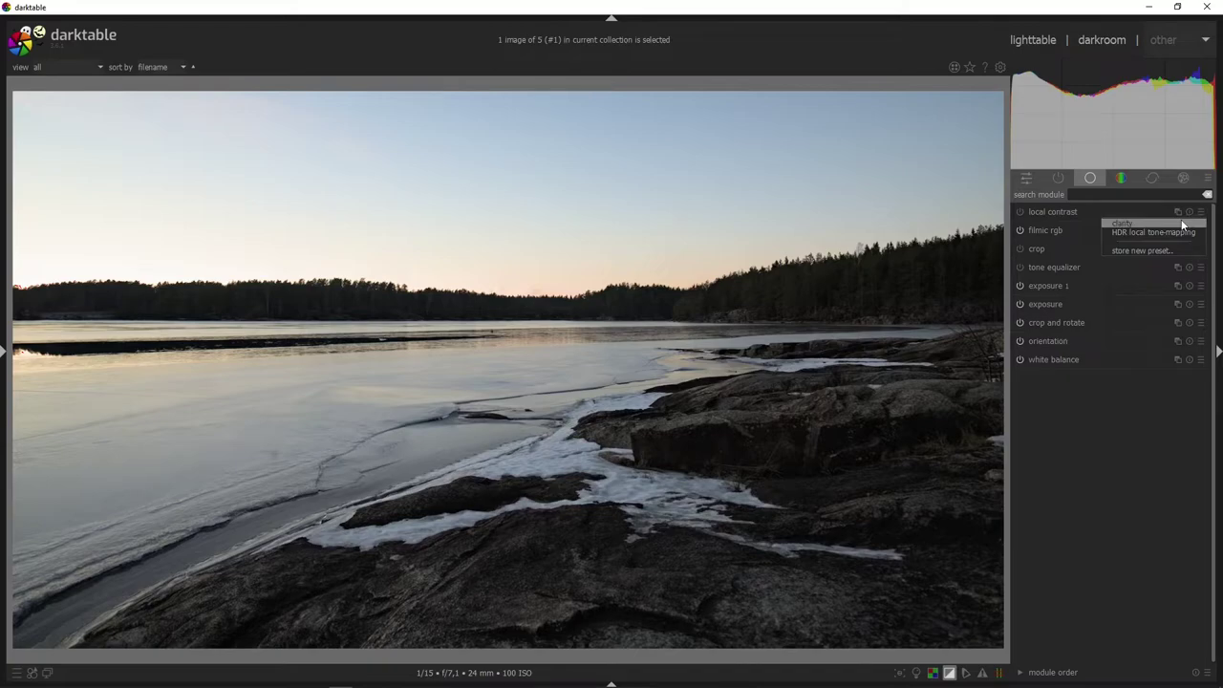
left_click(1182, 223)
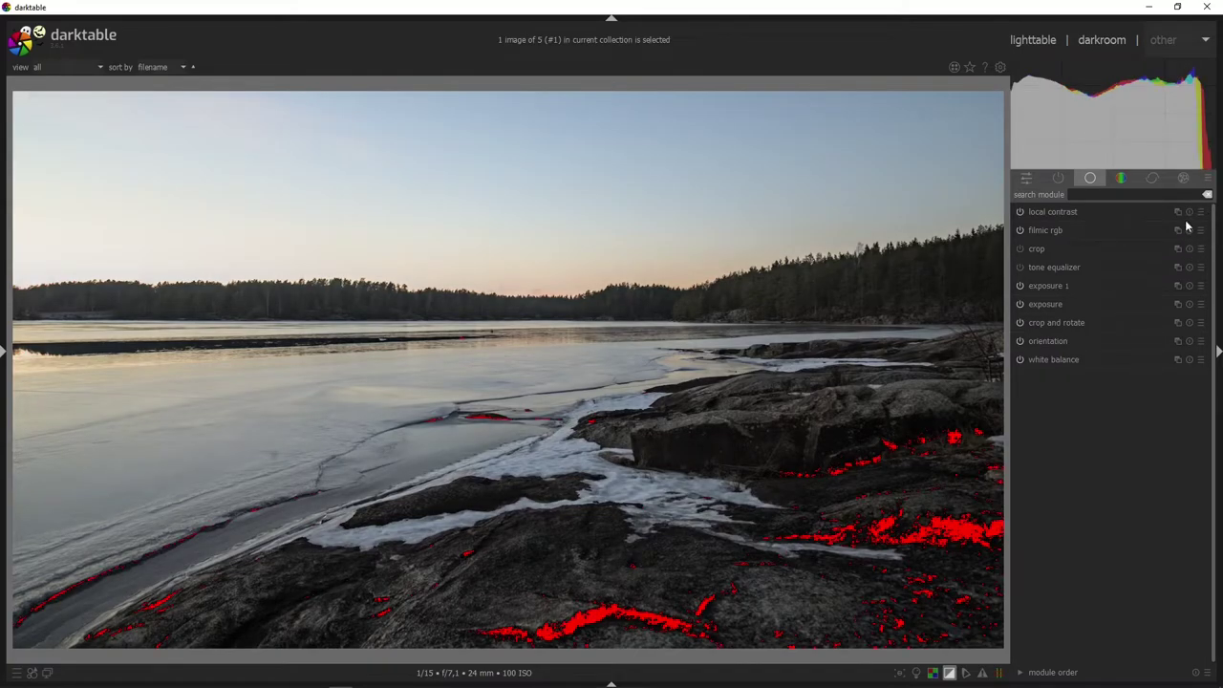
- Compare the photo with local contrast switched off and on, and expand the module's settings
left_click(1019, 211)
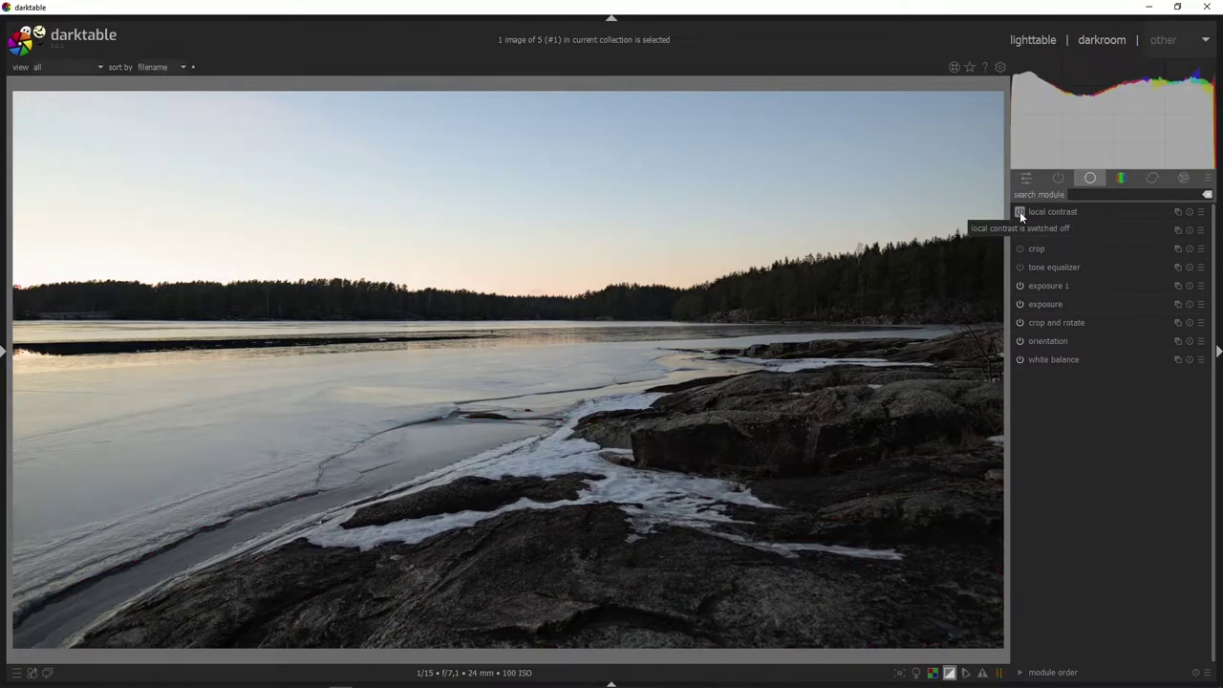
left_click(1020, 211)
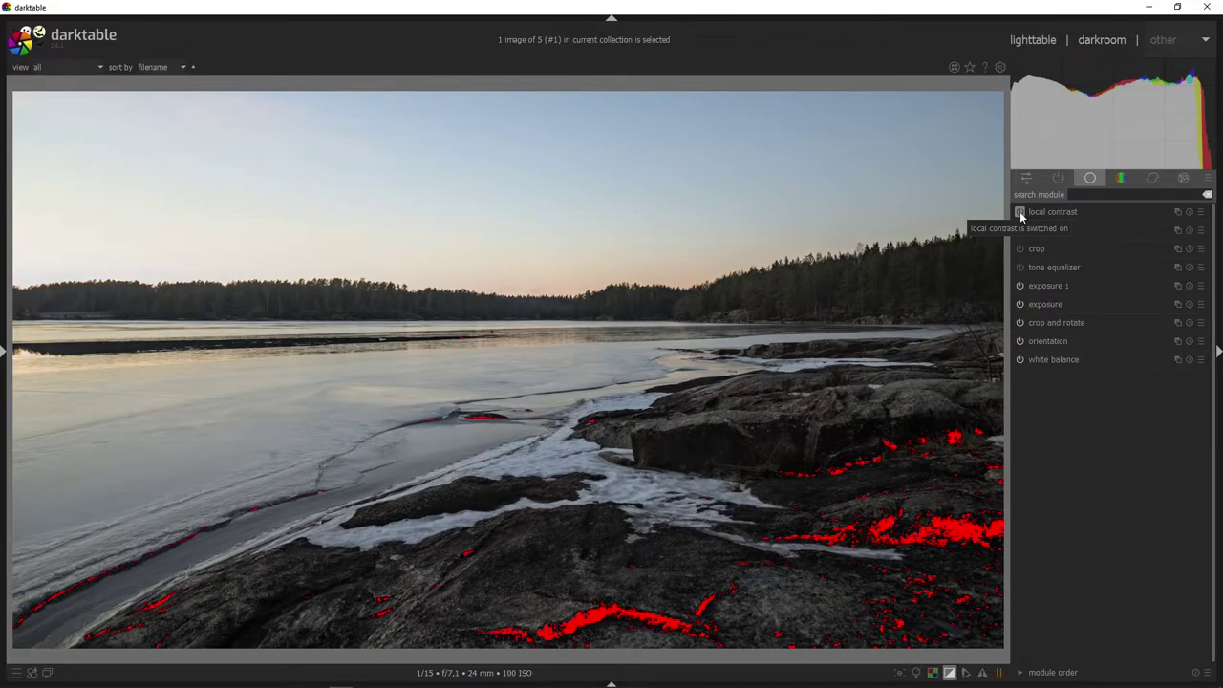
left_click(1093, 212)
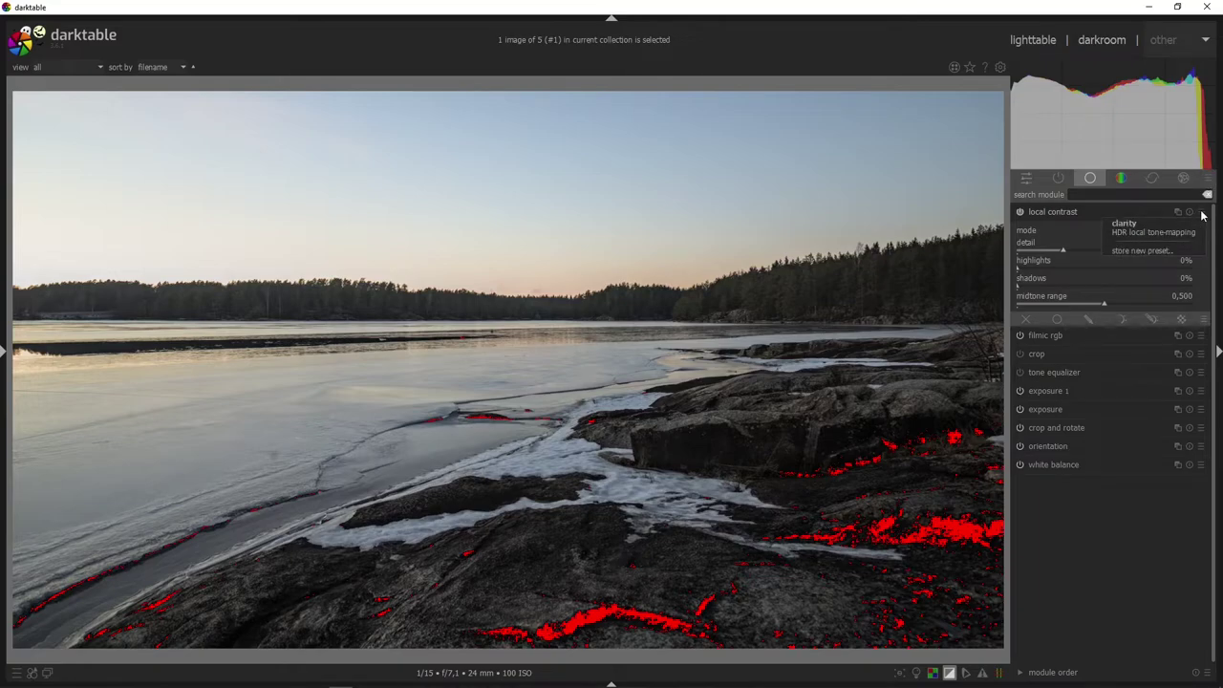
left_click(1021, 212)
left_click(1020, 212)
left_click(1021, 212)
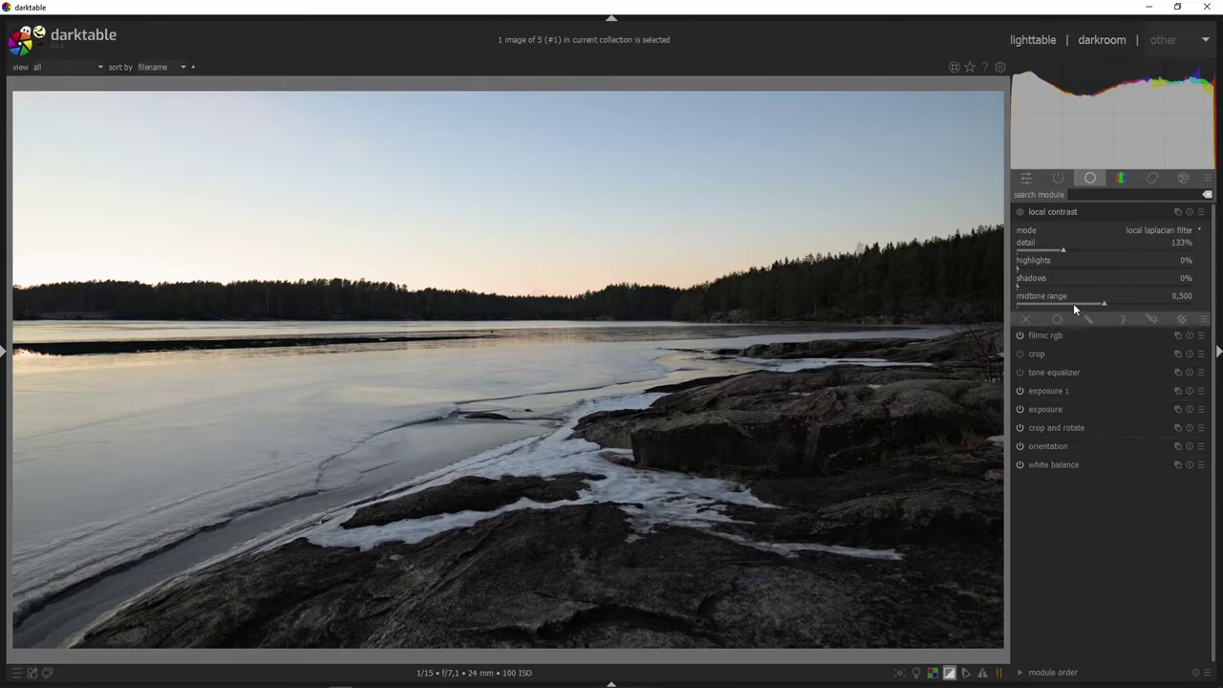
left_click(1020, 213)
- Set the local contrast shadows to 34 % and blend the module uniformly at 54 % opacity
left_click_drag(1018, 286, 1046, 287)
left_click(1057, 319)
left_click(1126, 372)
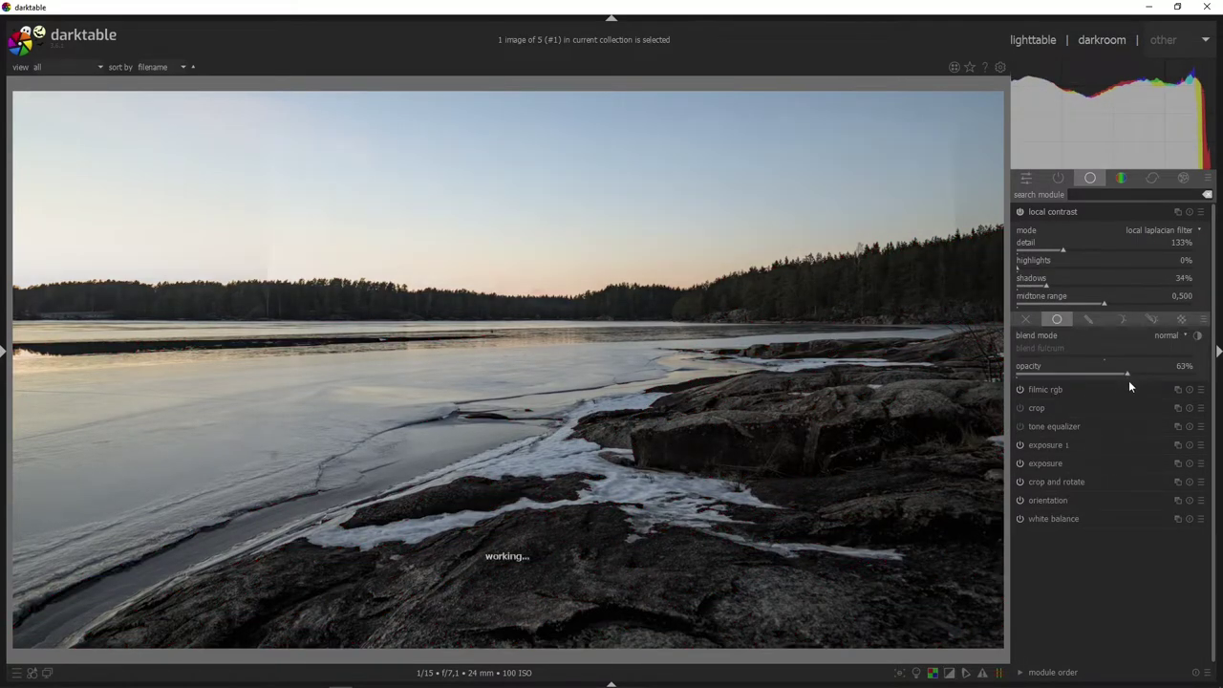
left_click(1113, 371)
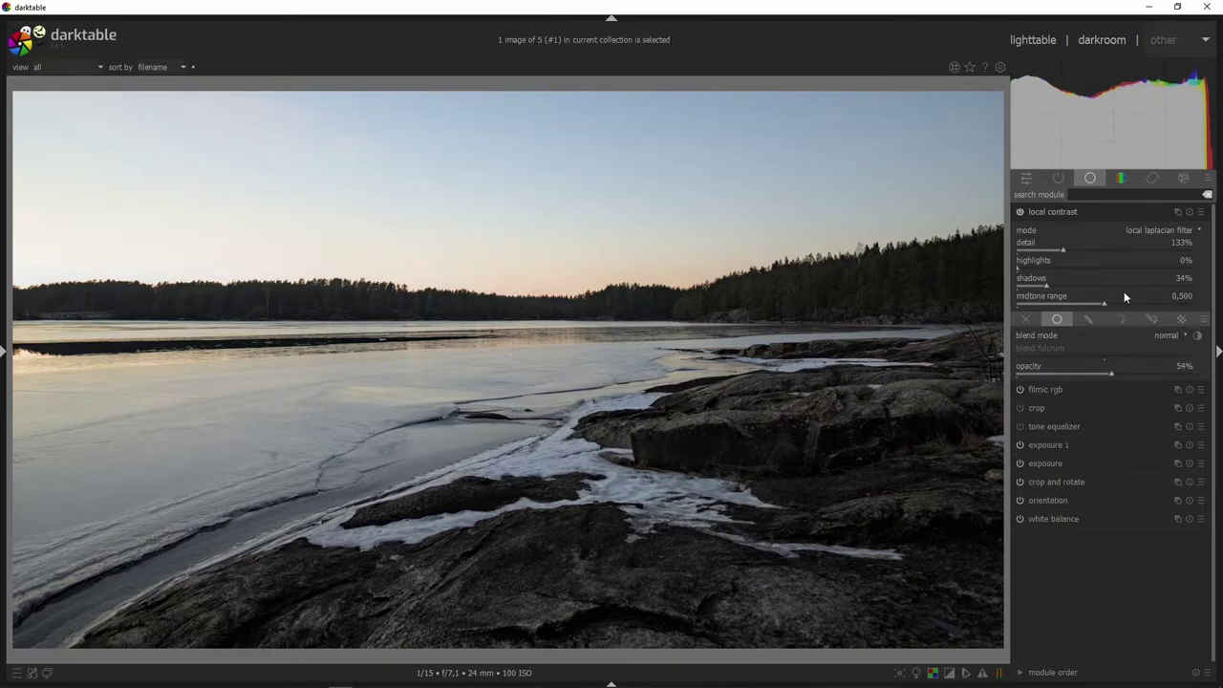
- Check the reduced local contrast effect against the photo without it, leave it switched on and collapse the module
left_click(1022, 210)
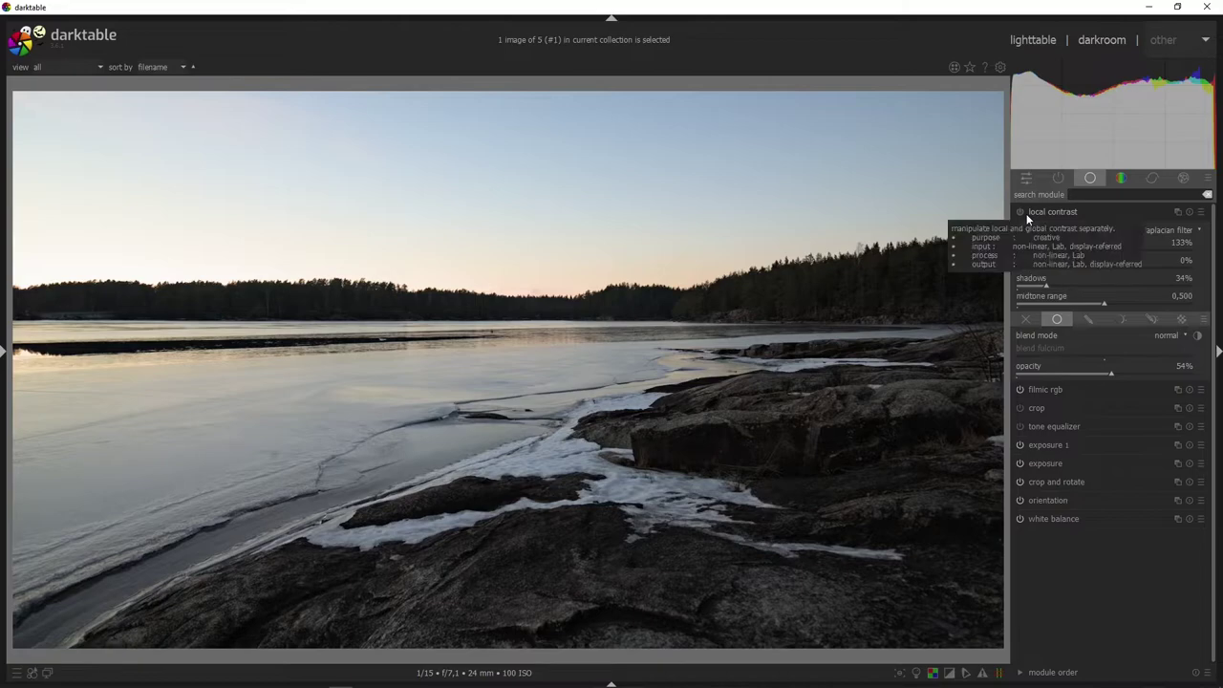
left_click(1020, 211)
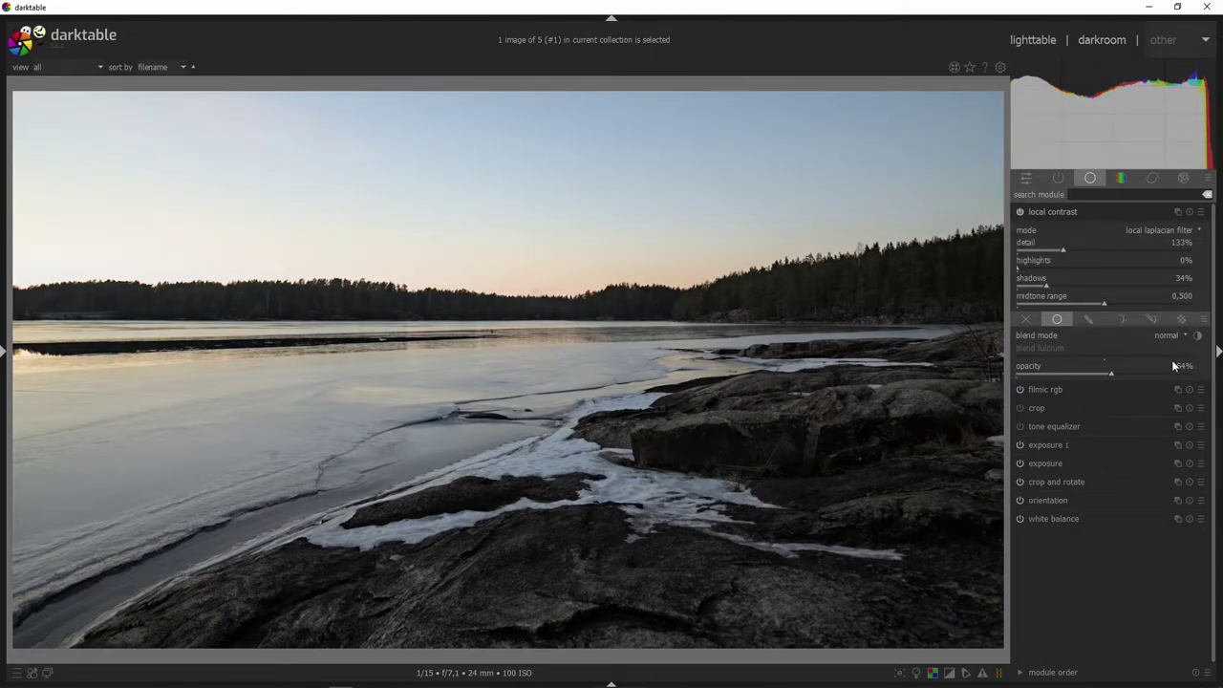
left_click(1118, 210)
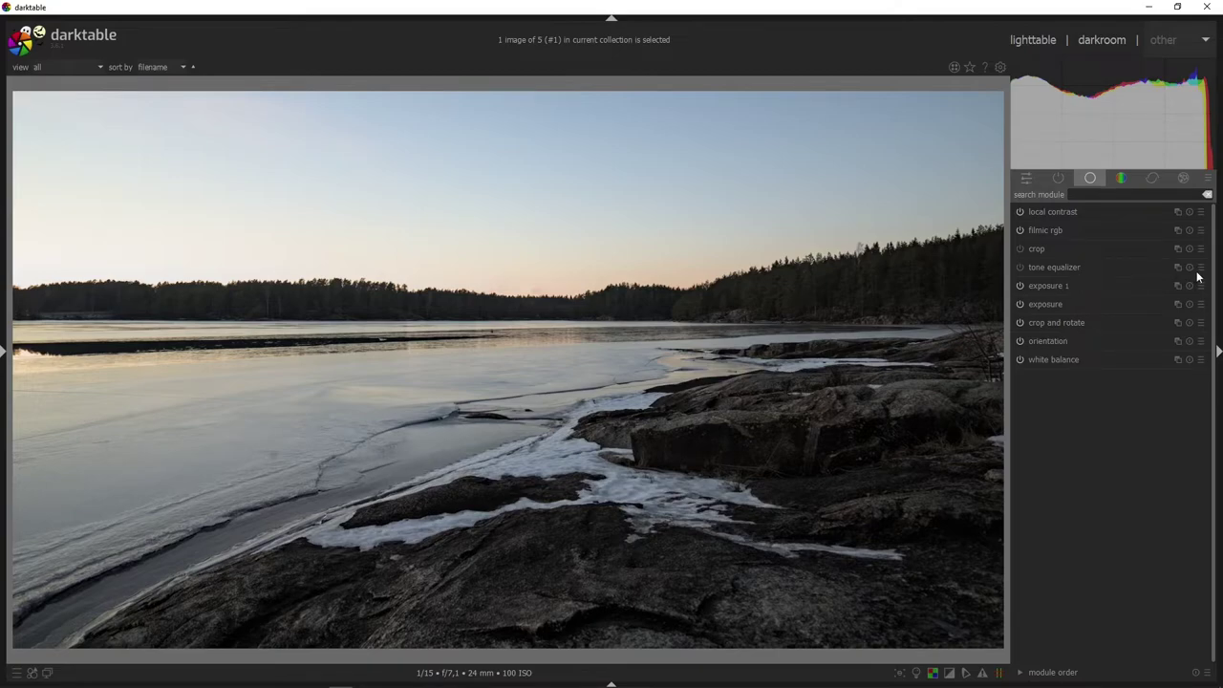
- Try the tone equalizer preset "compress shadows/highlights (eigf) : soft", compare it off and on, and leave the module switched off
left_click(1137, 267)
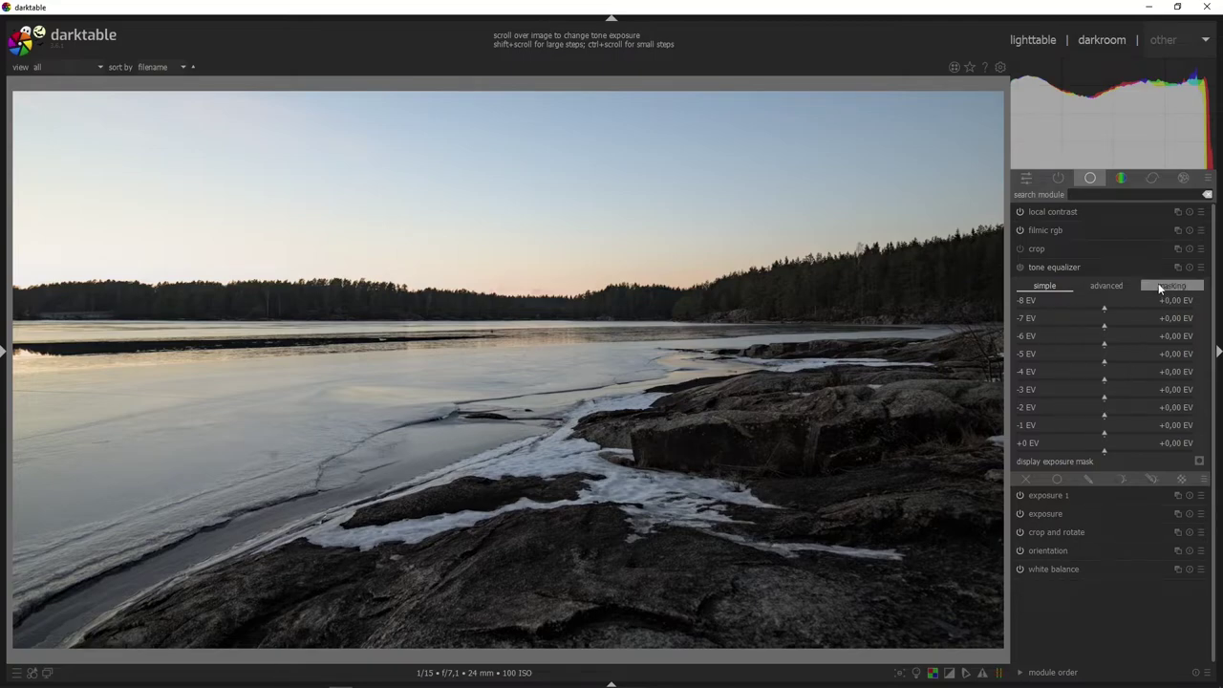
left_click(1201, 268)
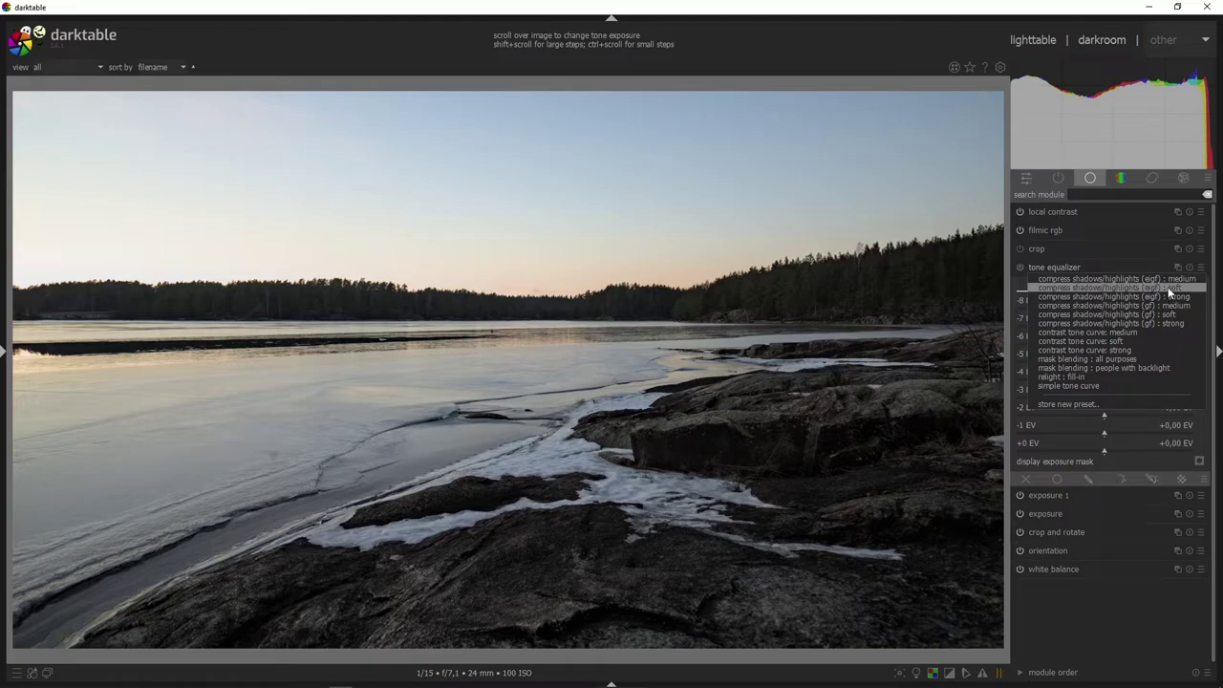
left_click(1168, 288)
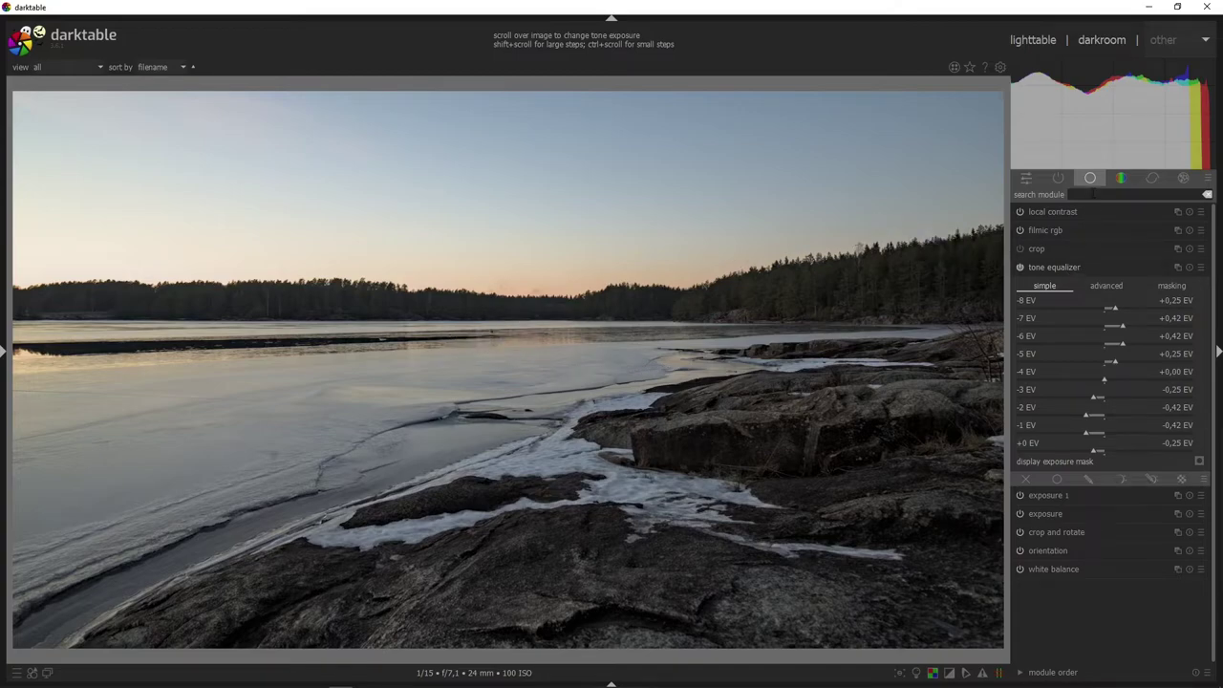
left_click(1021, 267)
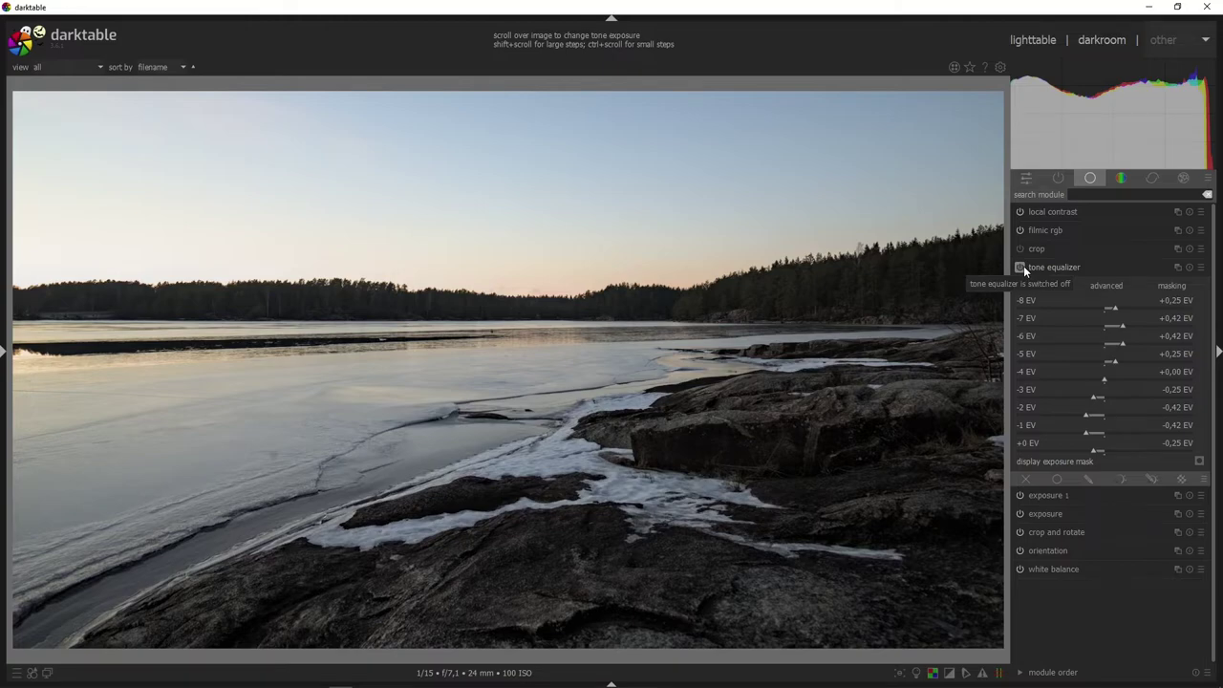
left_click(1019, 266)
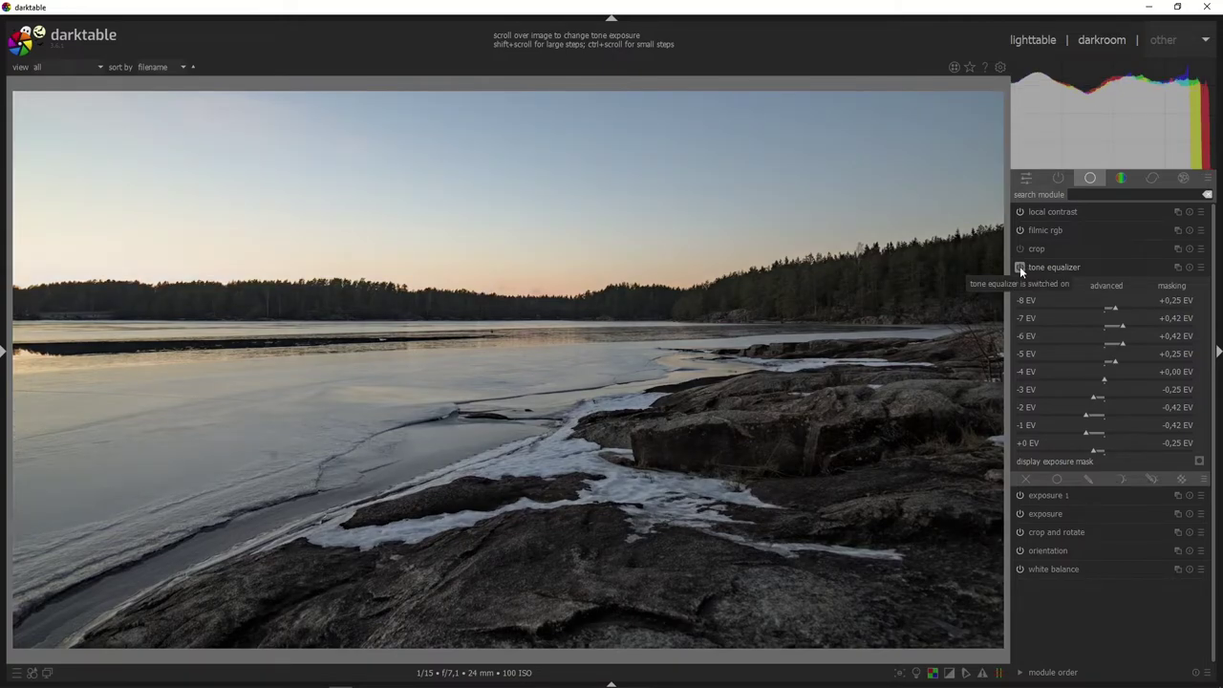
left_click(1020, 266)
left_click(1075, 266)
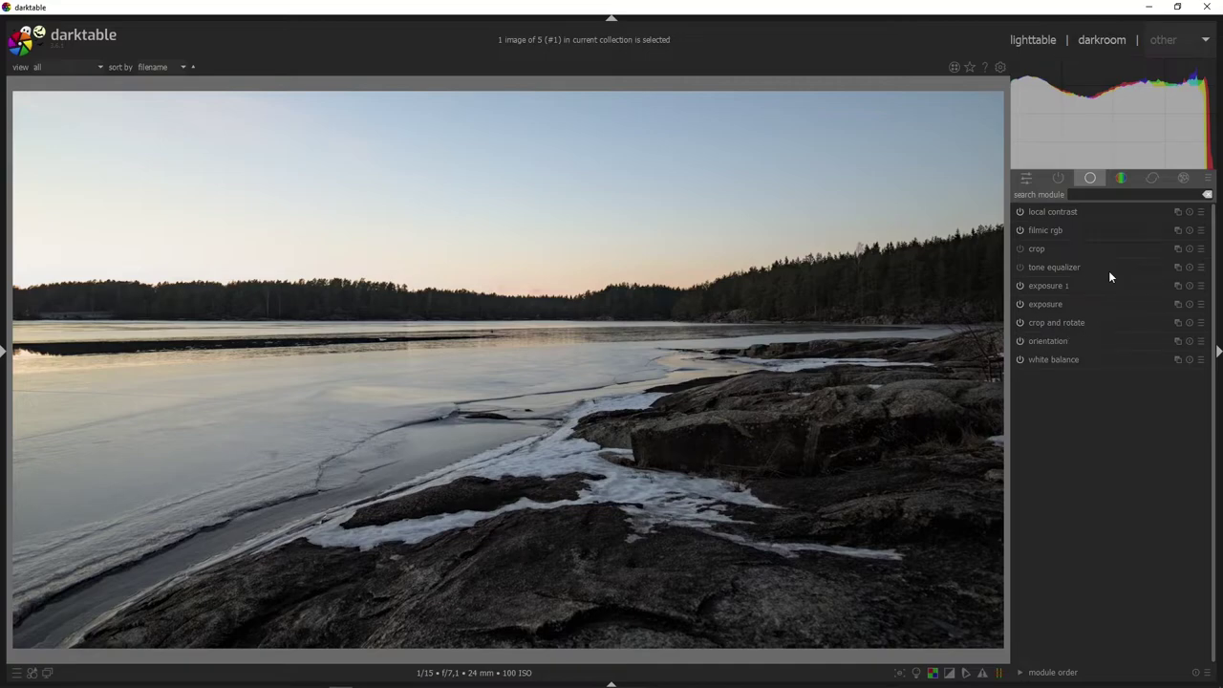
- Open the color balance rgb module and set its global vibrance to 14.86 %
left_click(1120, 180)
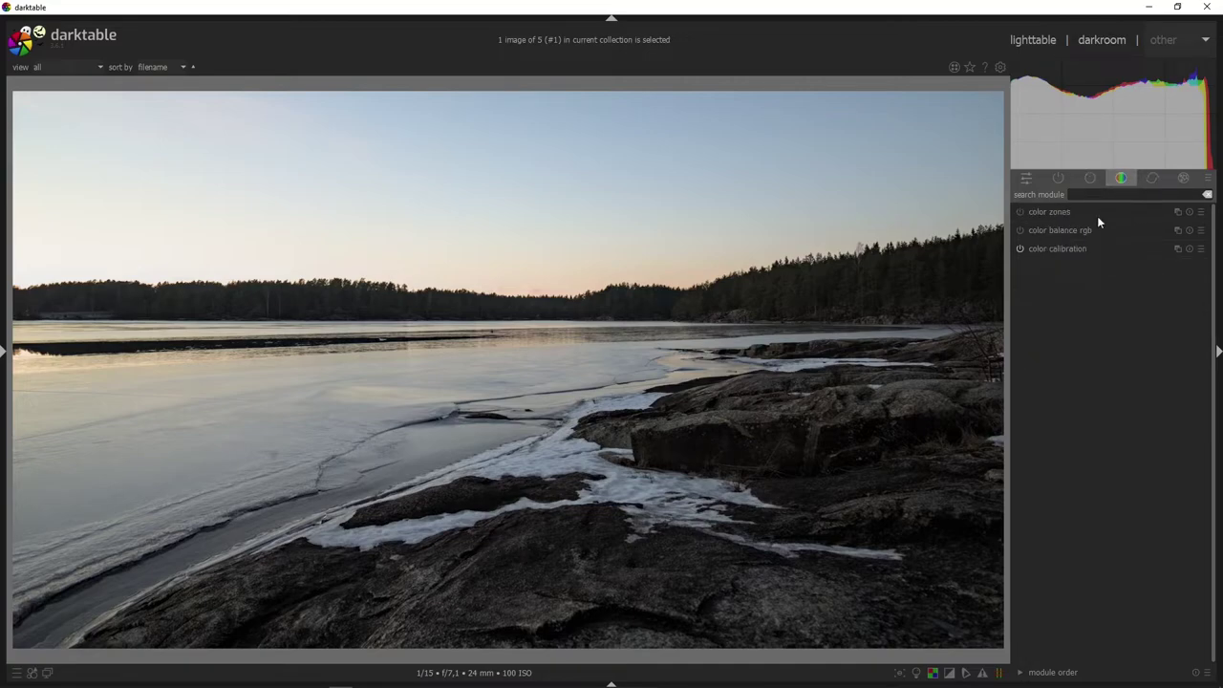
left_click(1098, 231)
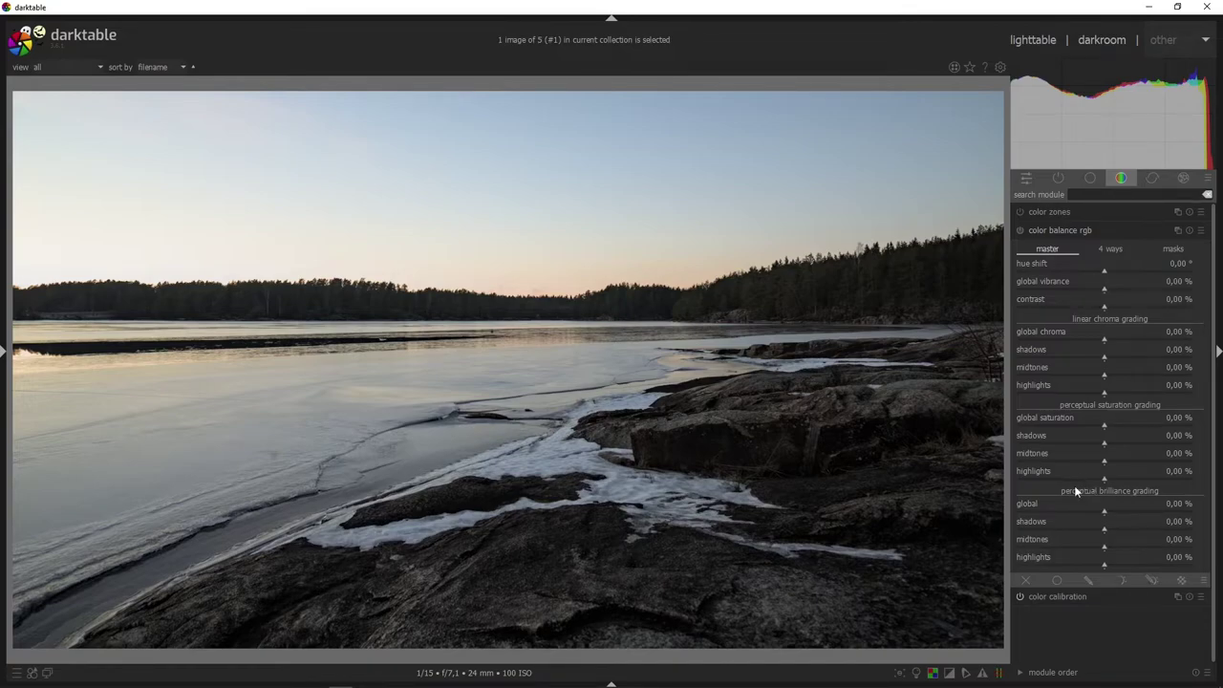
left_click(1124, 298)
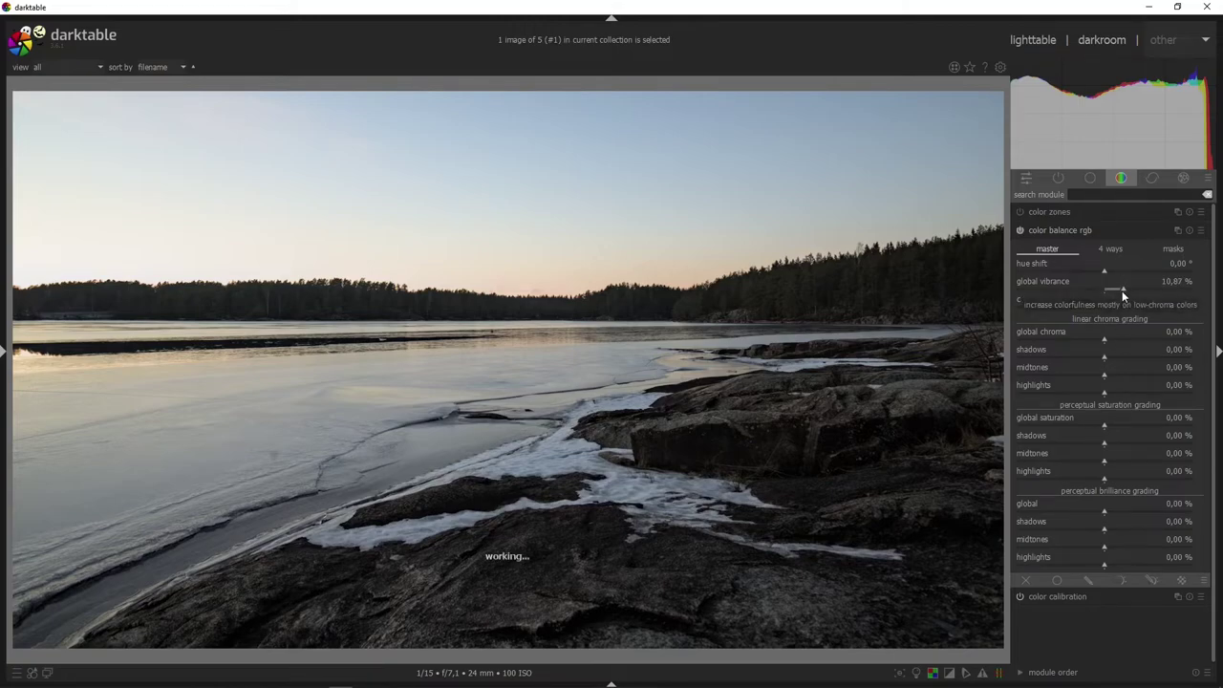
left_click(1133, 292)
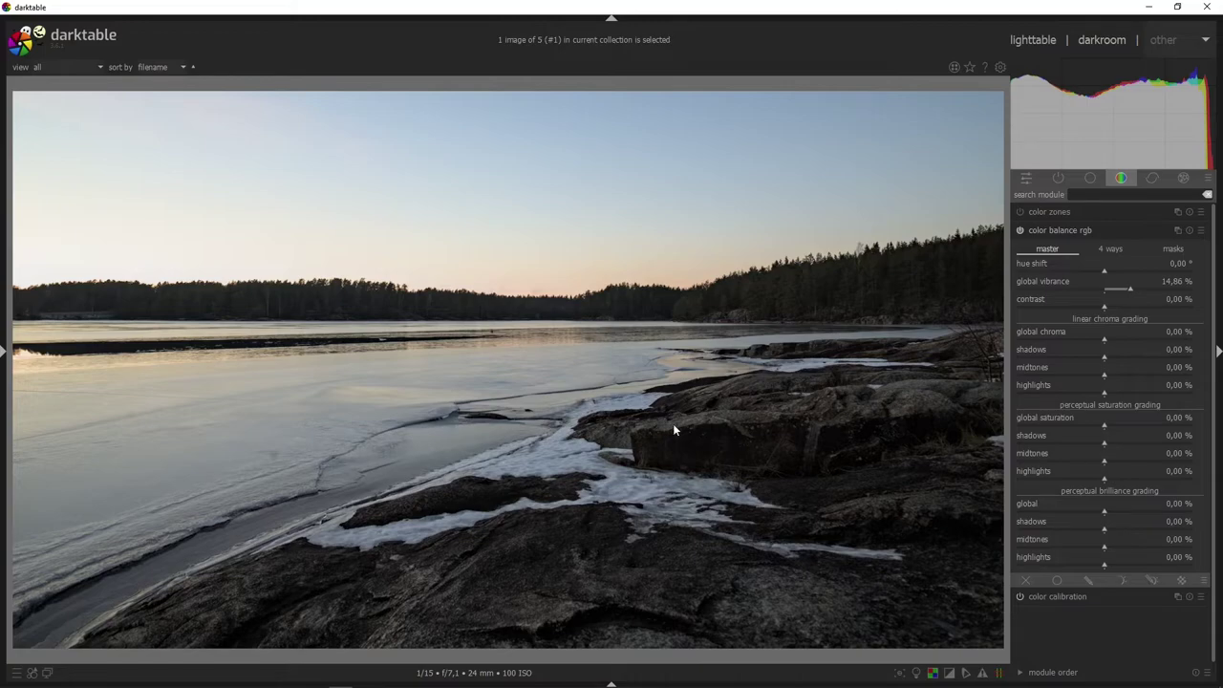
- Set the linear chroma grading to 14.86 % global chroma, 28.26 % shadows, 23.19 % midtones and 32.61 % highlights
left_click(1126, 340)
left_click(1130, 339)
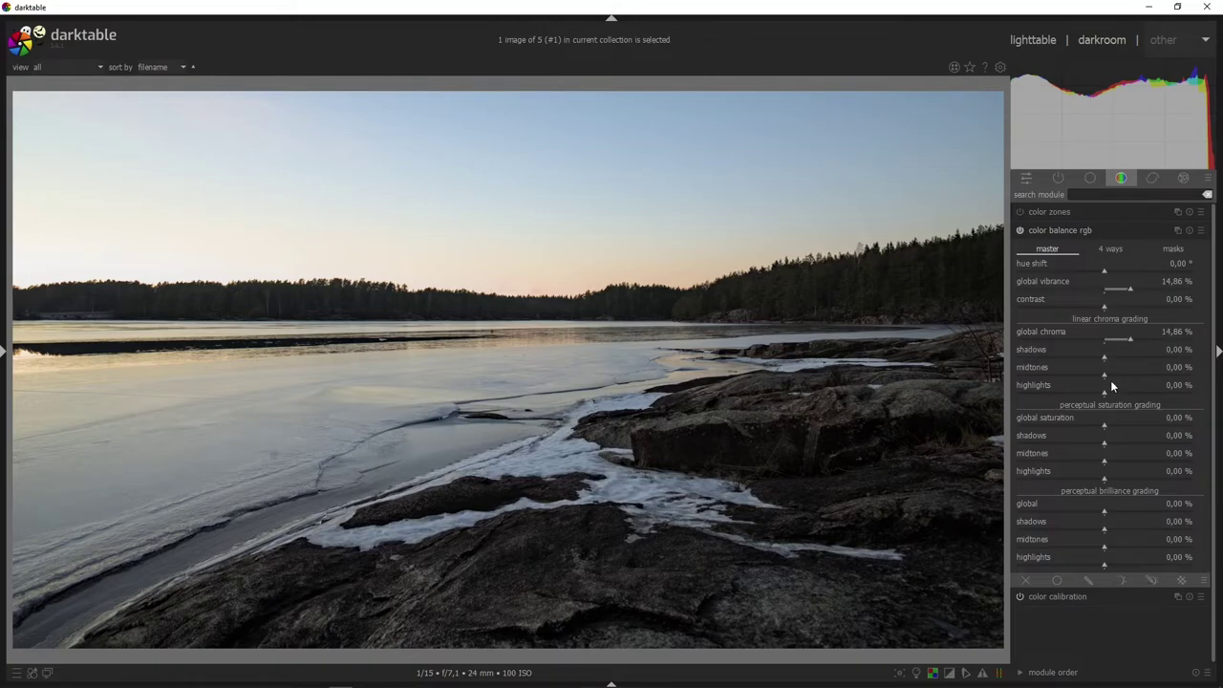
left_click(1134, 393)
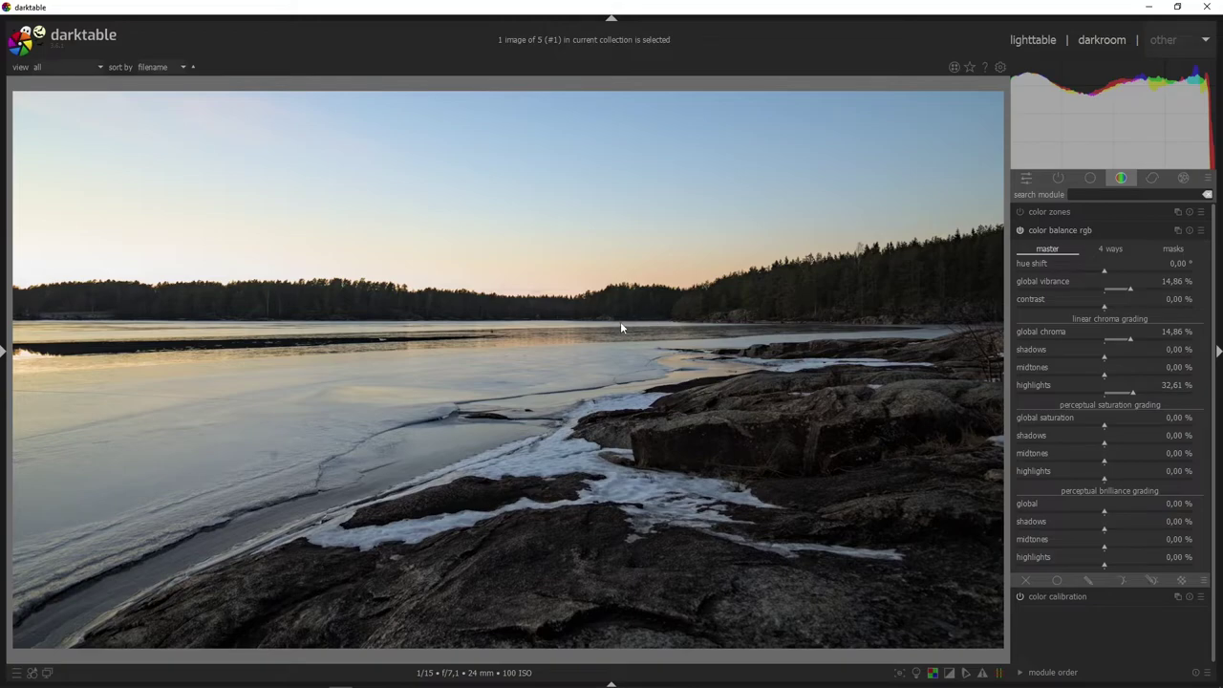
left_click(1121, 361)
scroll(1123, 361, "up", 2)
mouse_move(1105, 376)
left_mouse_down()
mouse_move(1133, 374)
mouse_move(1124, 379)
left_mouse_up()
- Set perceptual saturation to 3.80 % global and 9.60 % highlights, and perceptual brilliance highlights to 7.25 %
left_click_drag(1104, 430, 1120, 430)
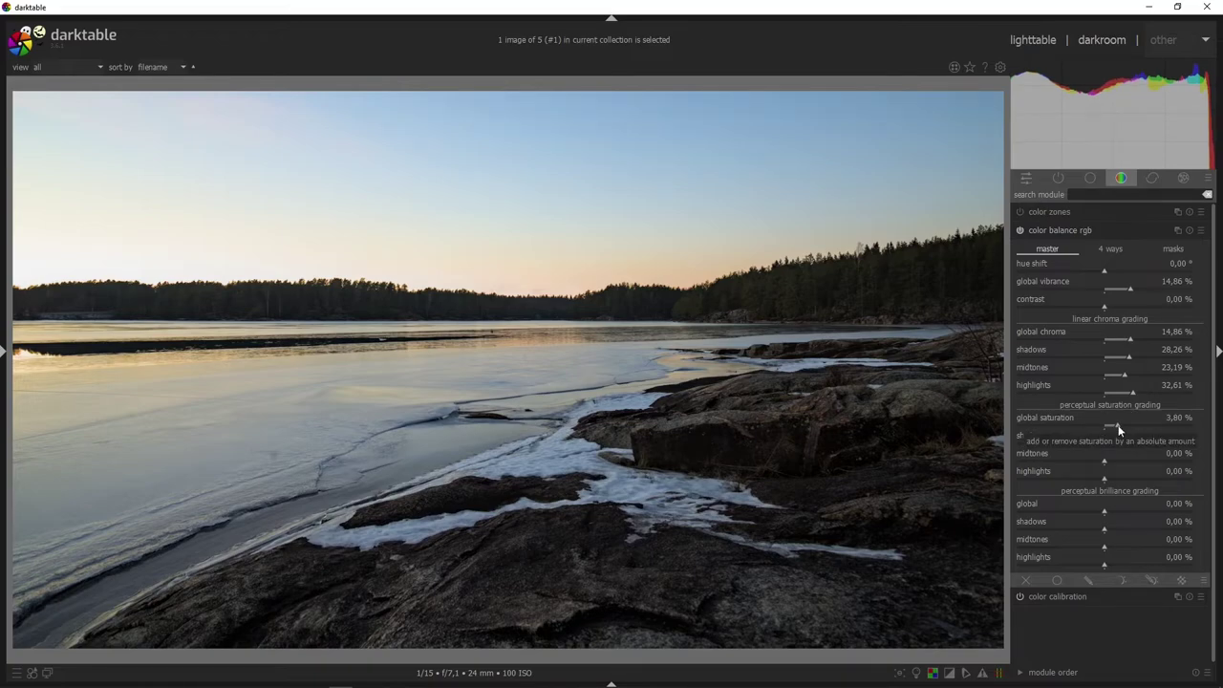
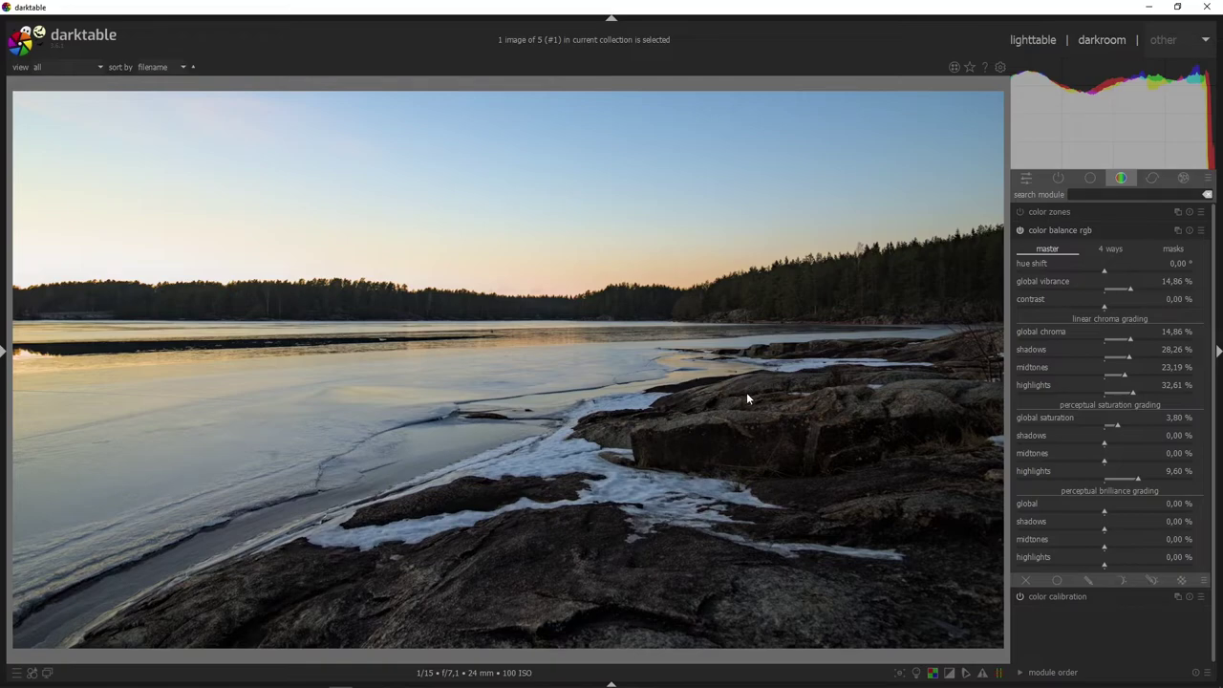
left_click(1136, 562)
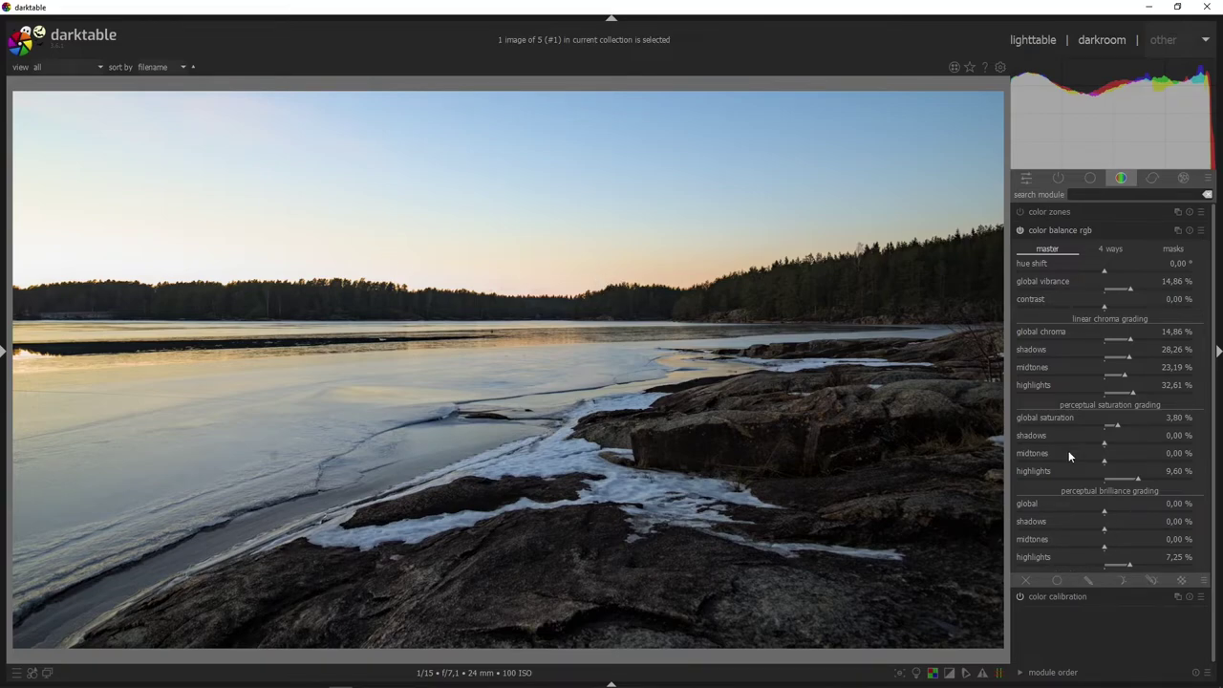
- Set perceptual brilliance highlights to -7.61 % and shadows to 9.06 %, and lower the brilliance midtones slightly below zero
left_click(1058, 564)
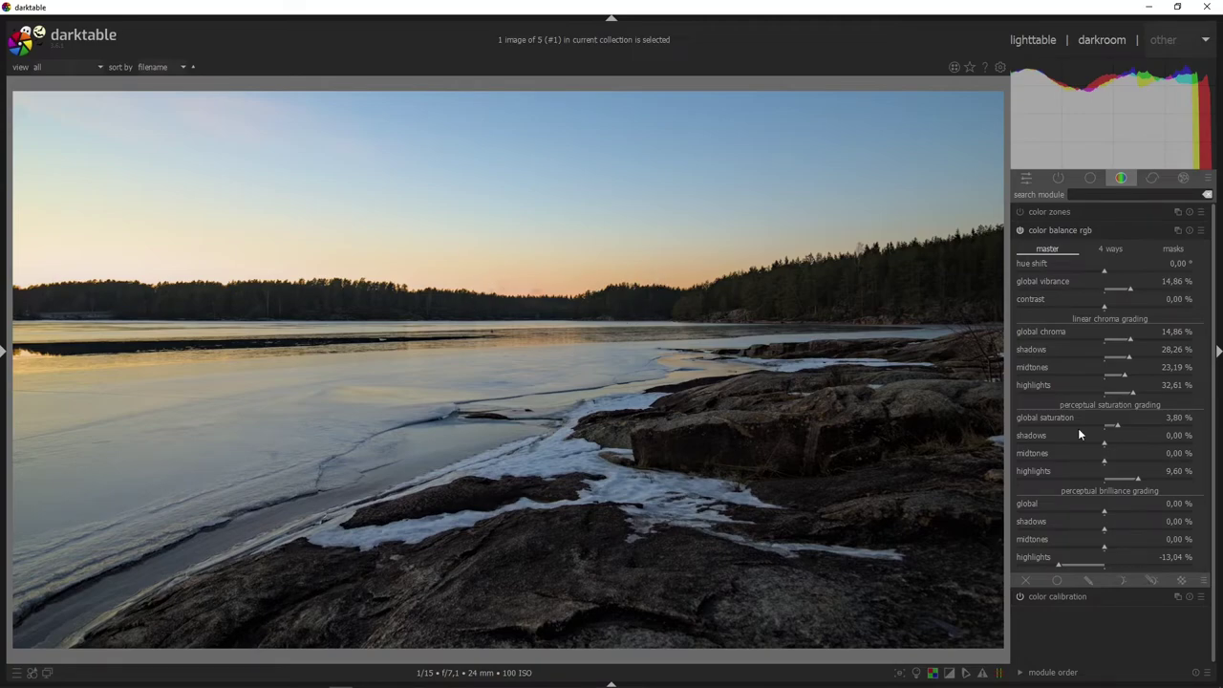
left_click(1076, 566)
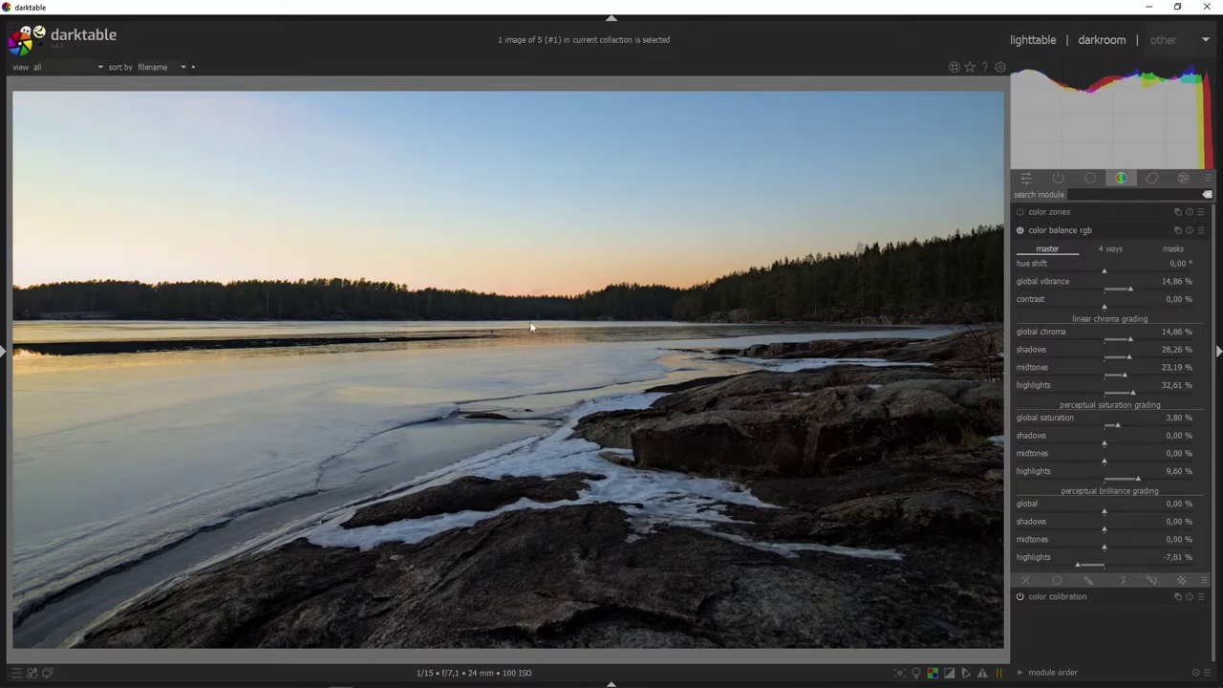
left_click(1136, 528)
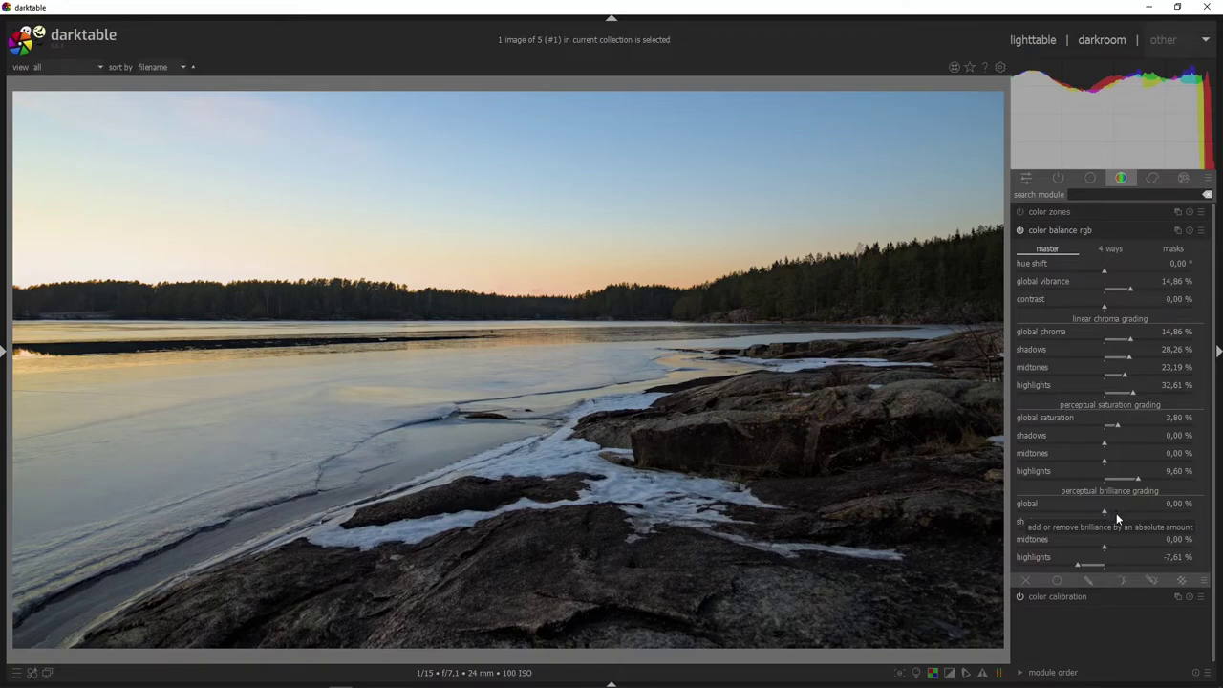
left_click_drag(1117, 516, 1137, 516)
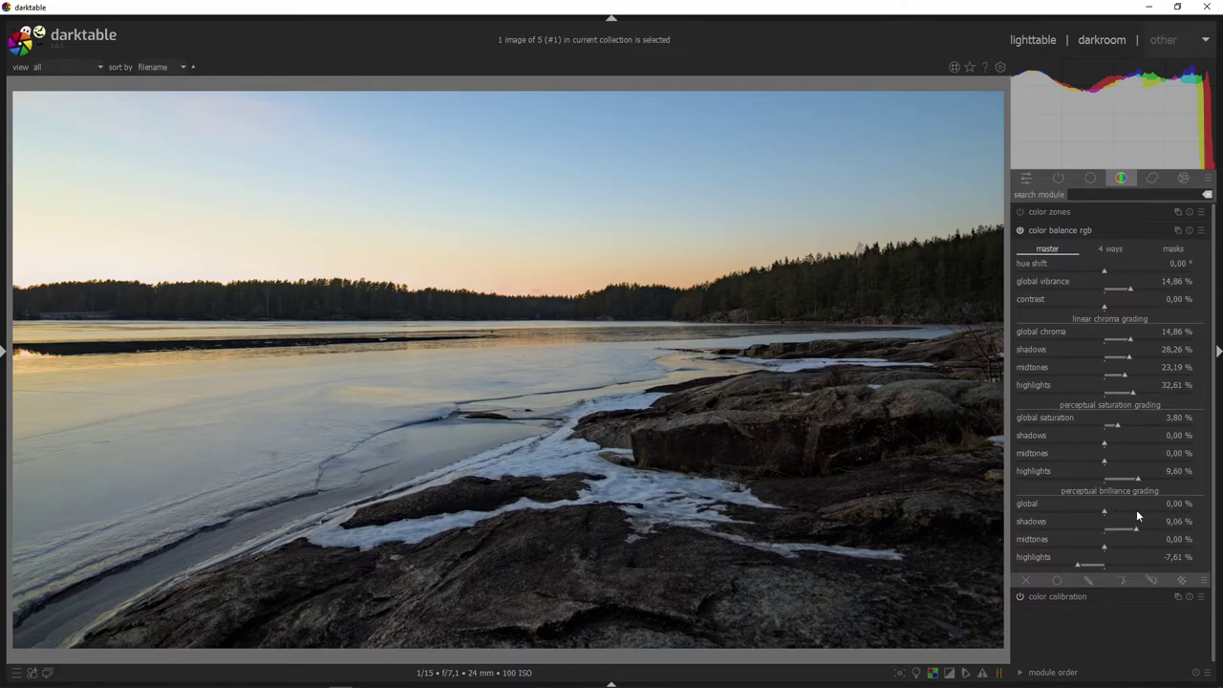
left_click(1084, 547)
left_click(1078, 564)
- Add a wide oval vignette with the vignetting module, at 104.11 % scale and a 1.609 width/height ratio
left_click(1153, 177)
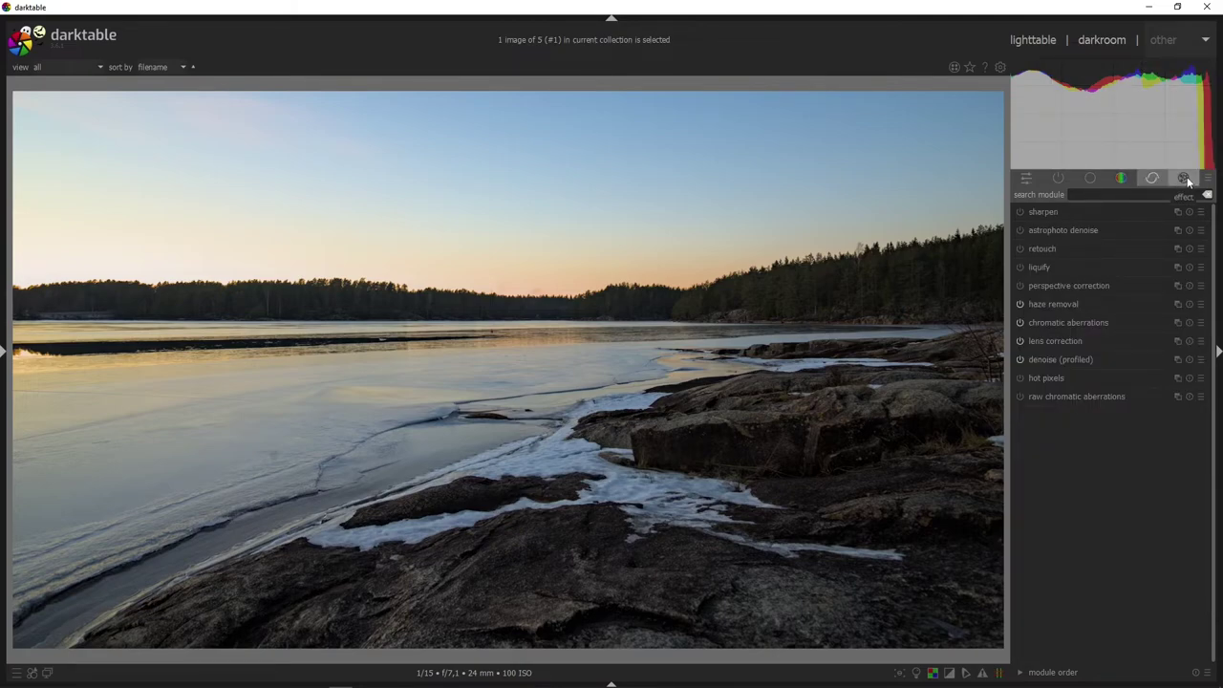
left_click(1186, 179)
left_click(1080, 249)
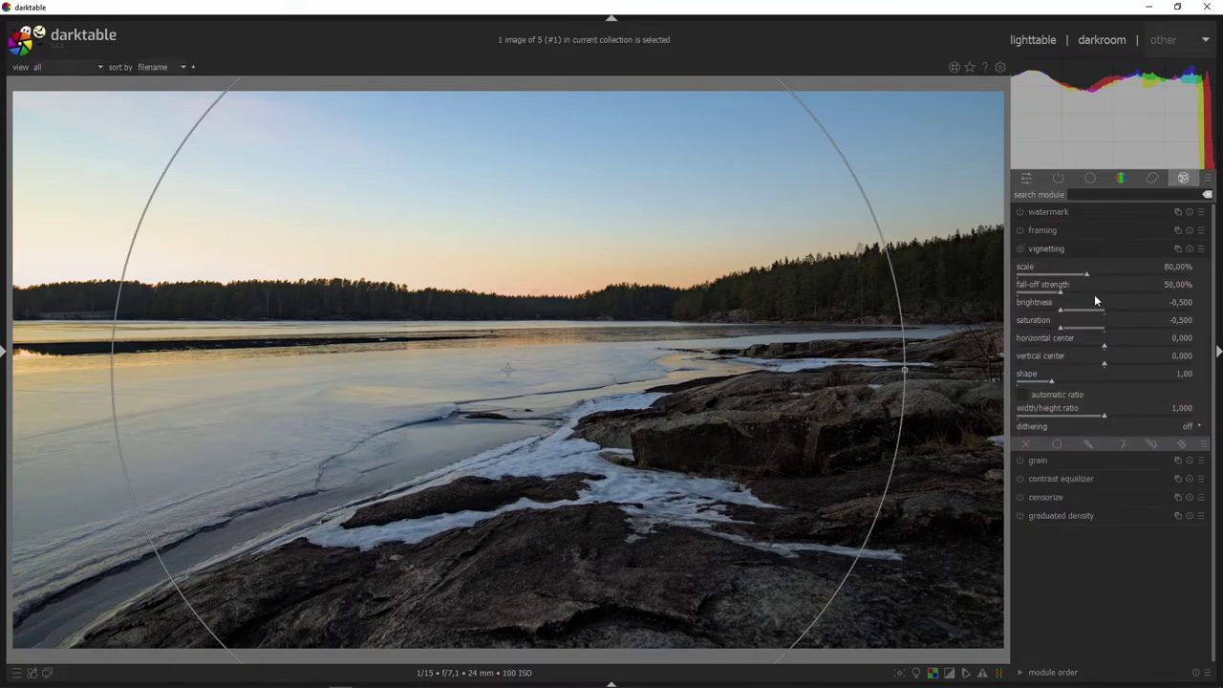
left_click(1054, 274)
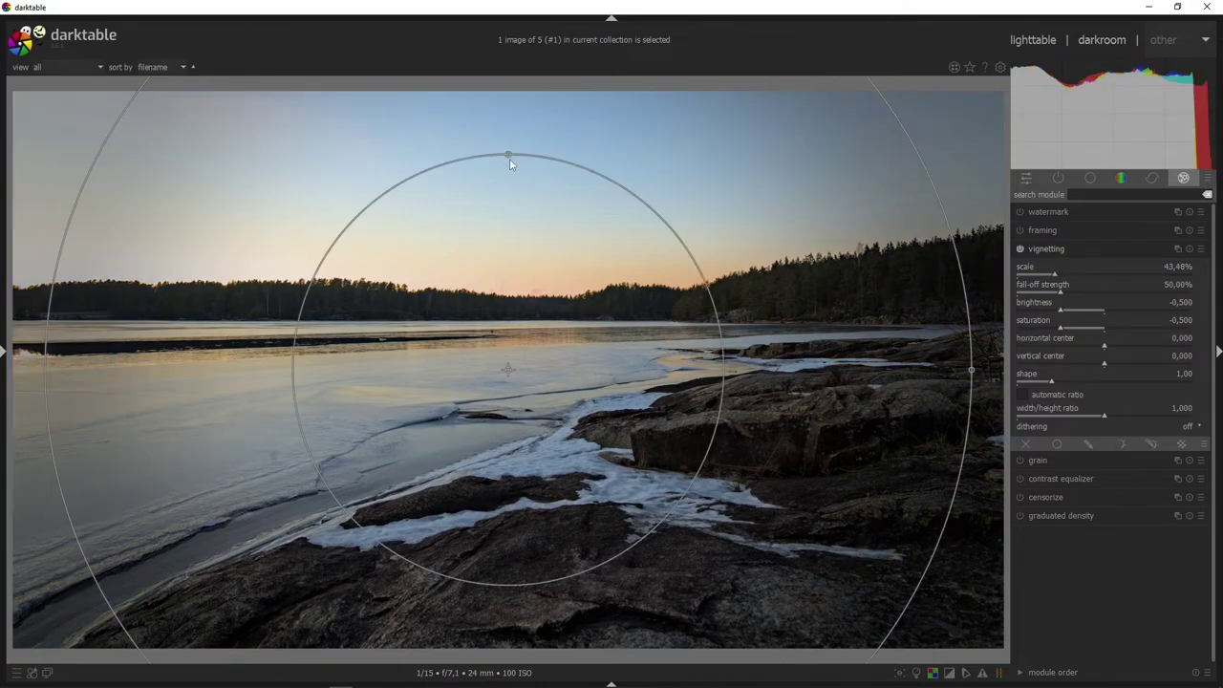
left_click_drag(720, 371, 1000, 388)
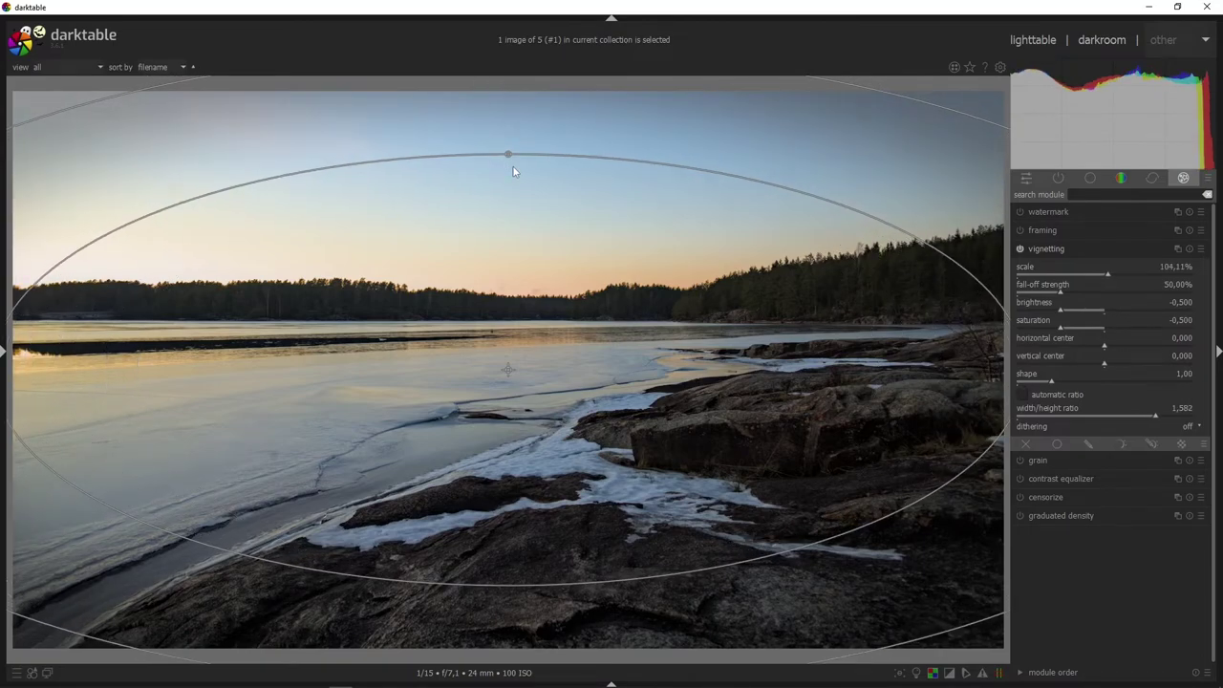
left_click_drag(508, 154, 508, 168)
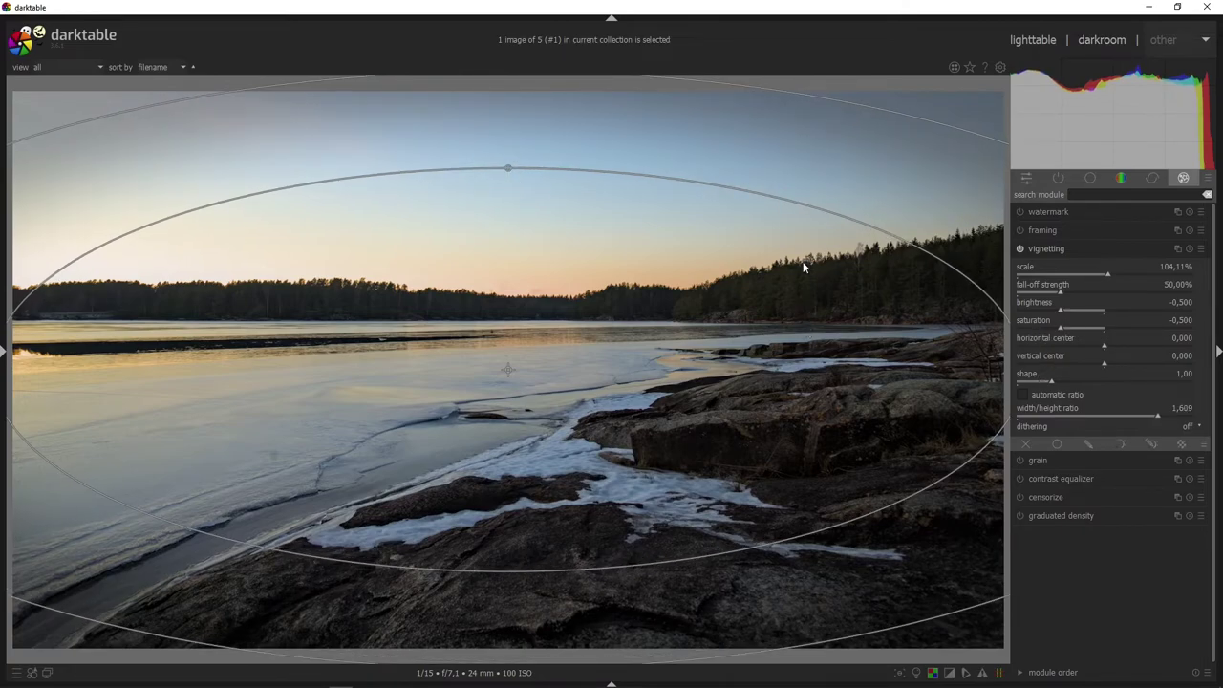
- Set the vignette's saturation to -0.036 and fall-off strength to 72.46 %, and compare the photo with the effect off and on
left_click_drag(1091, 330, 1102, 331)
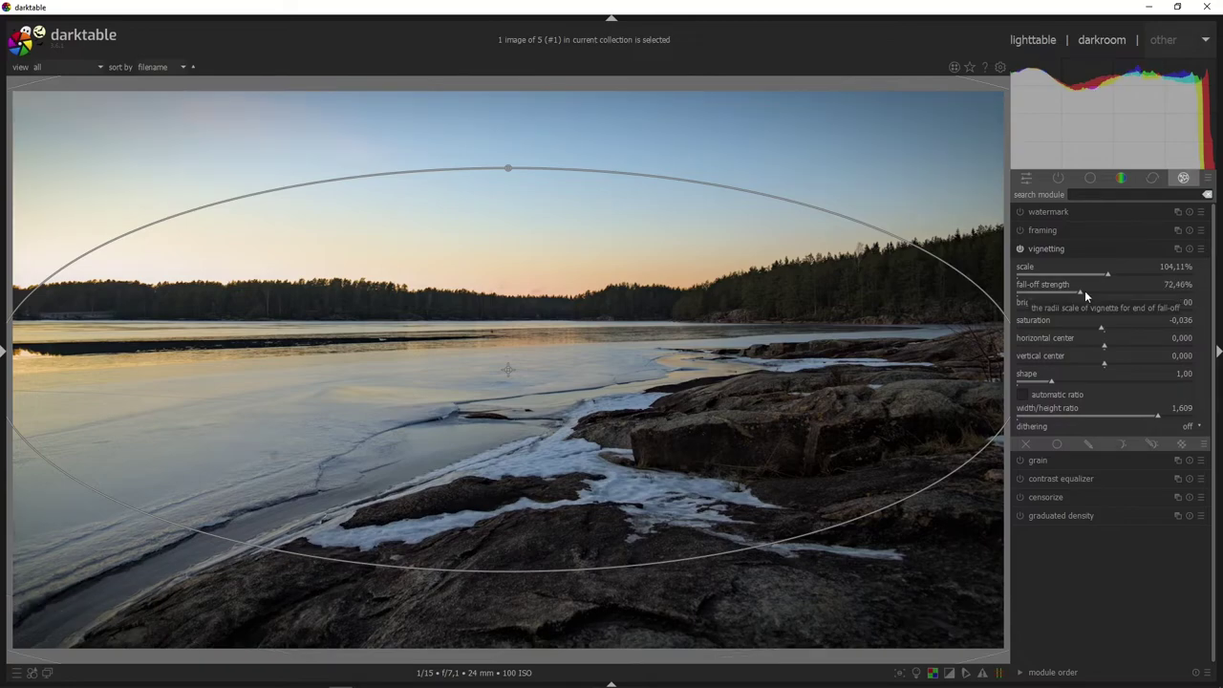
left_click(1091, 248)
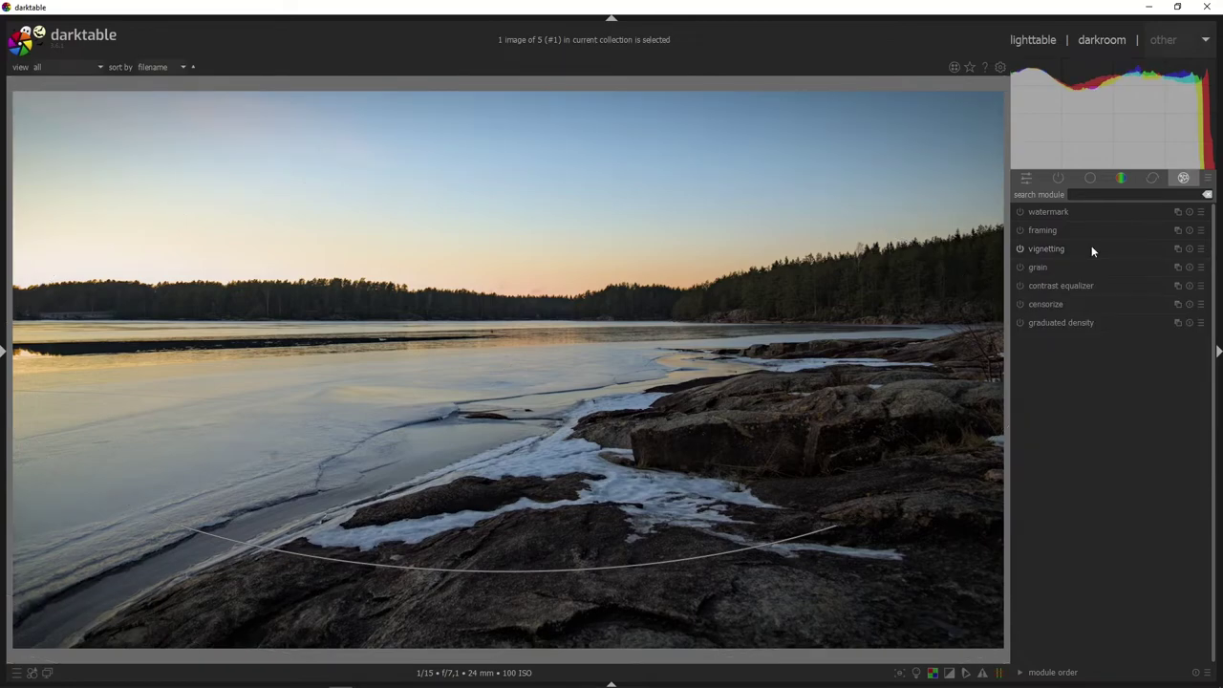
left_click(1023, 250)
left_click(1023, 249)
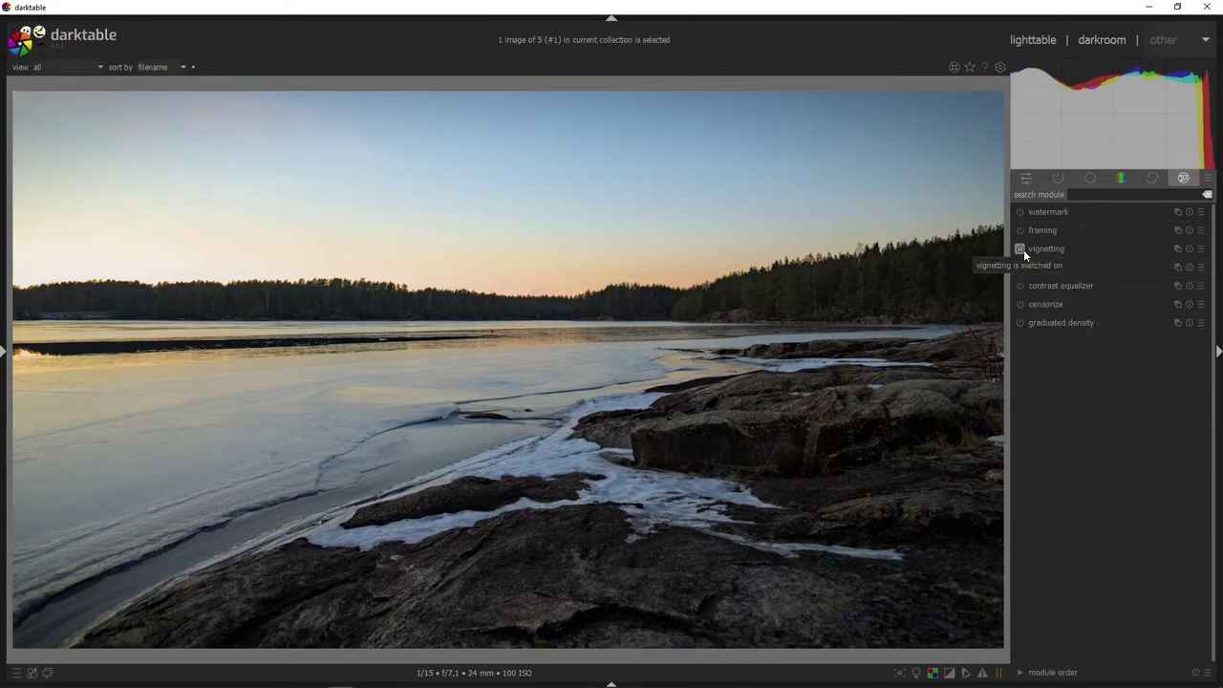
- Lower the exposure of the exposure 1 instance to about 0.60 EV
left_click(1090, 178)
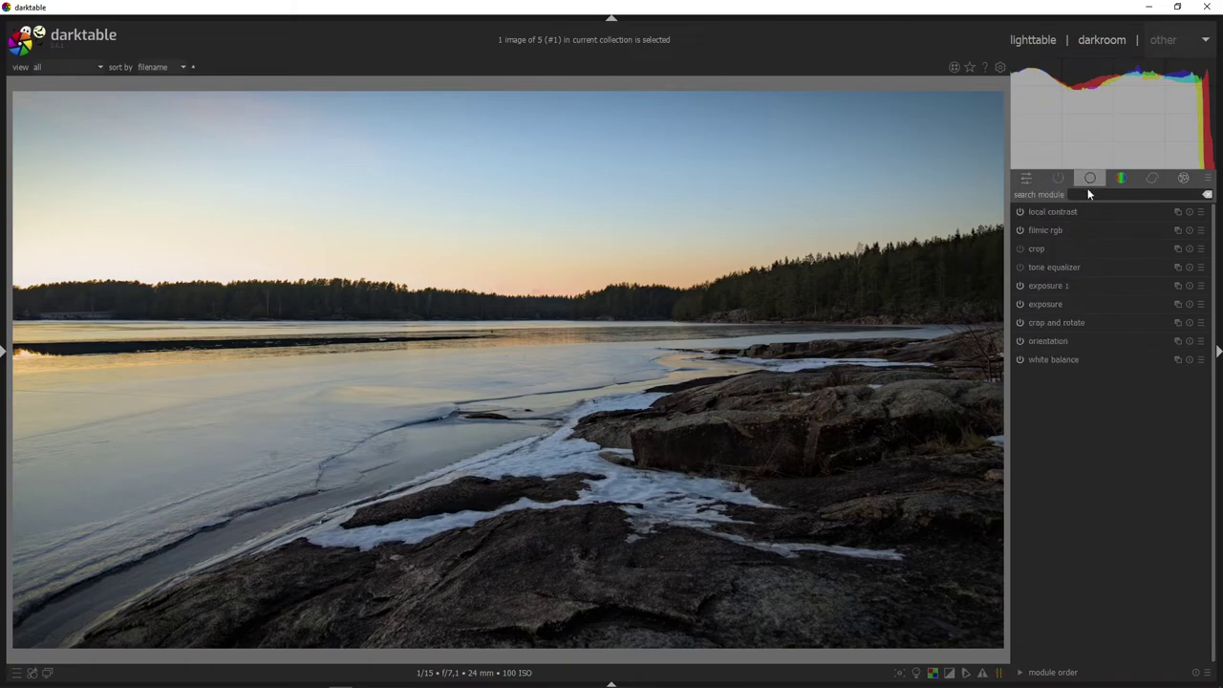
left_click(1116, 285)
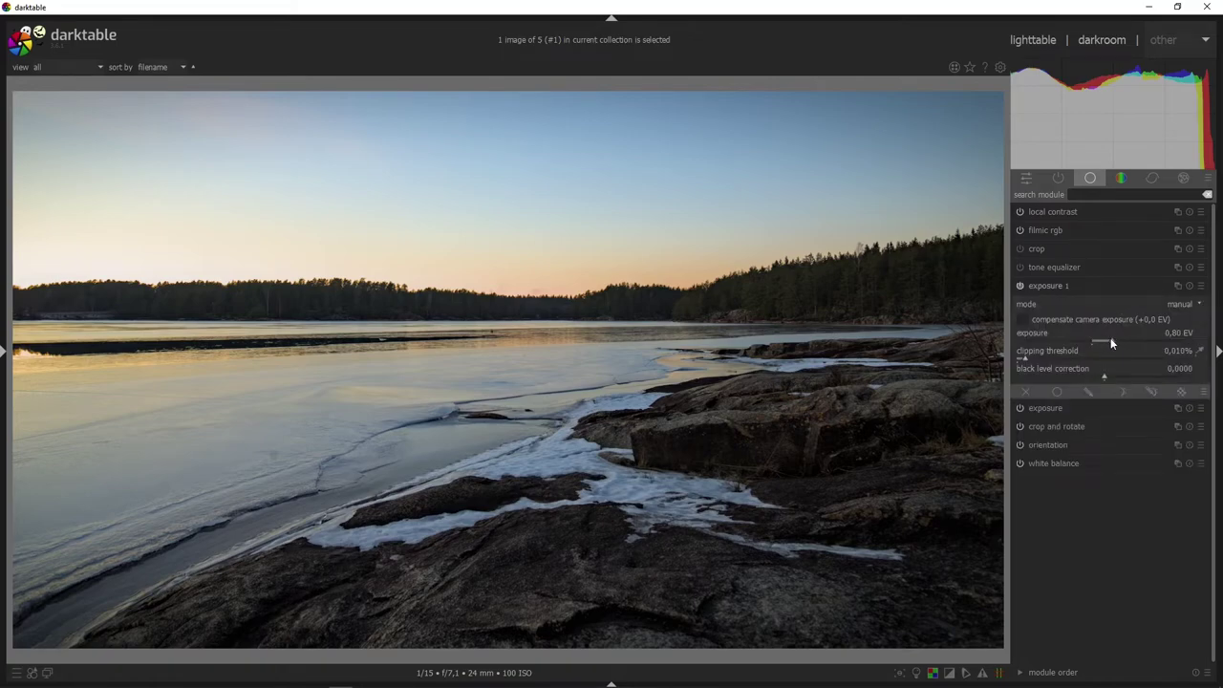
scroll(1111, 337, "down", 3)
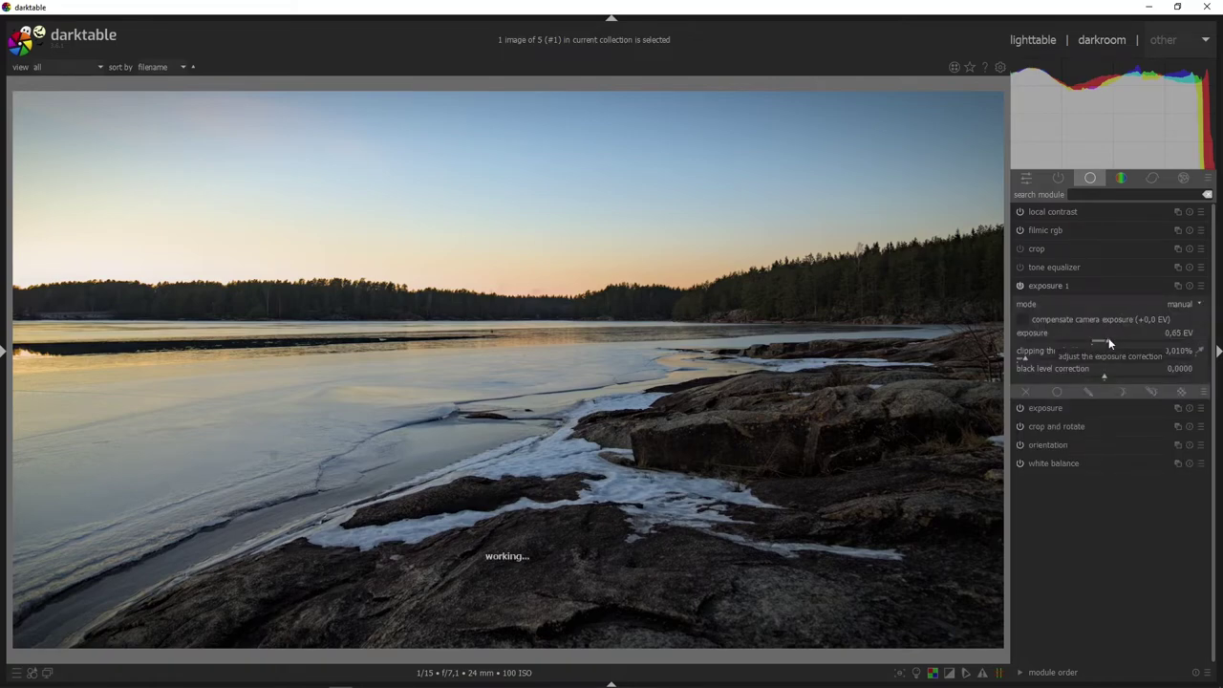
scroll(1109, 340, "down", 1)
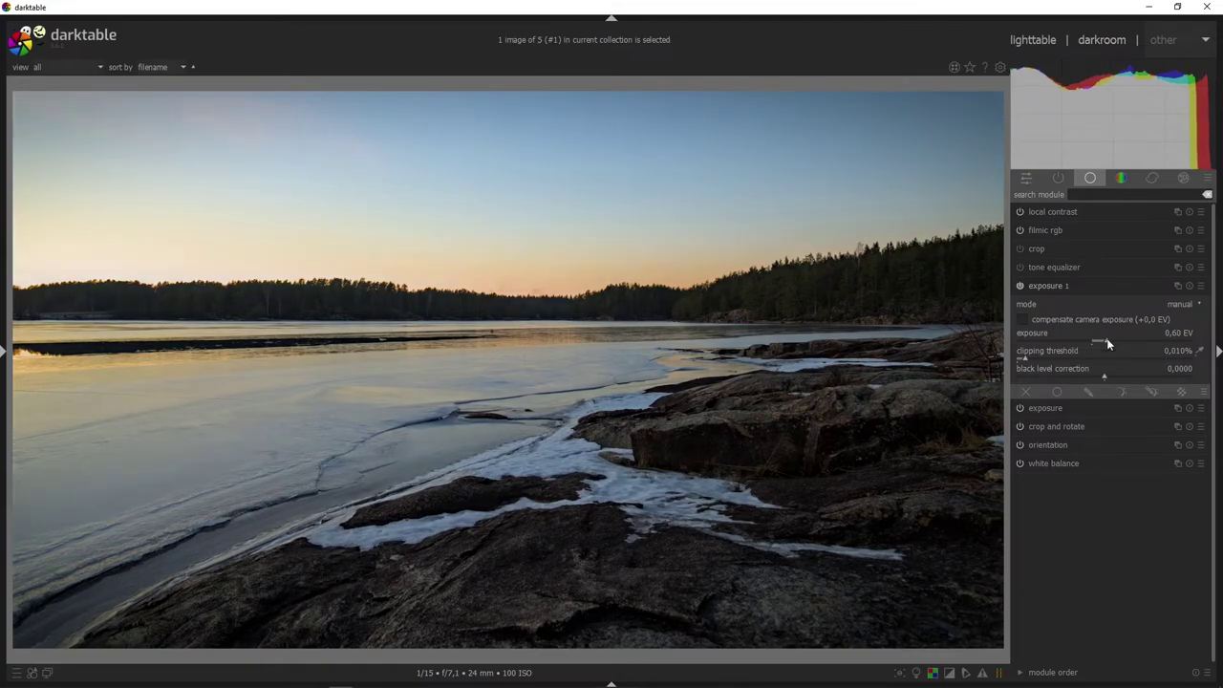
scroll(1109, 344, "down", 1)
- Find and enable the shadows and highlights module, with highlights at -2.90 and shadows at +14.49
left_click(1147, 194)
type("sha")
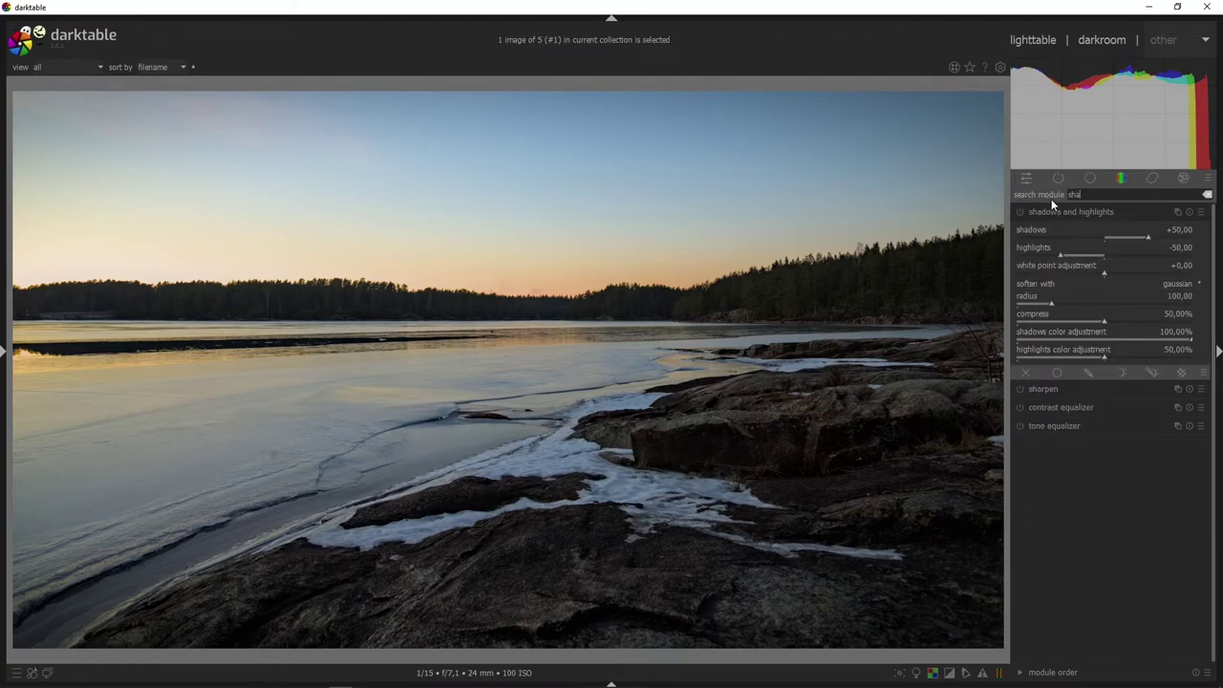
left_click(1020, 211)
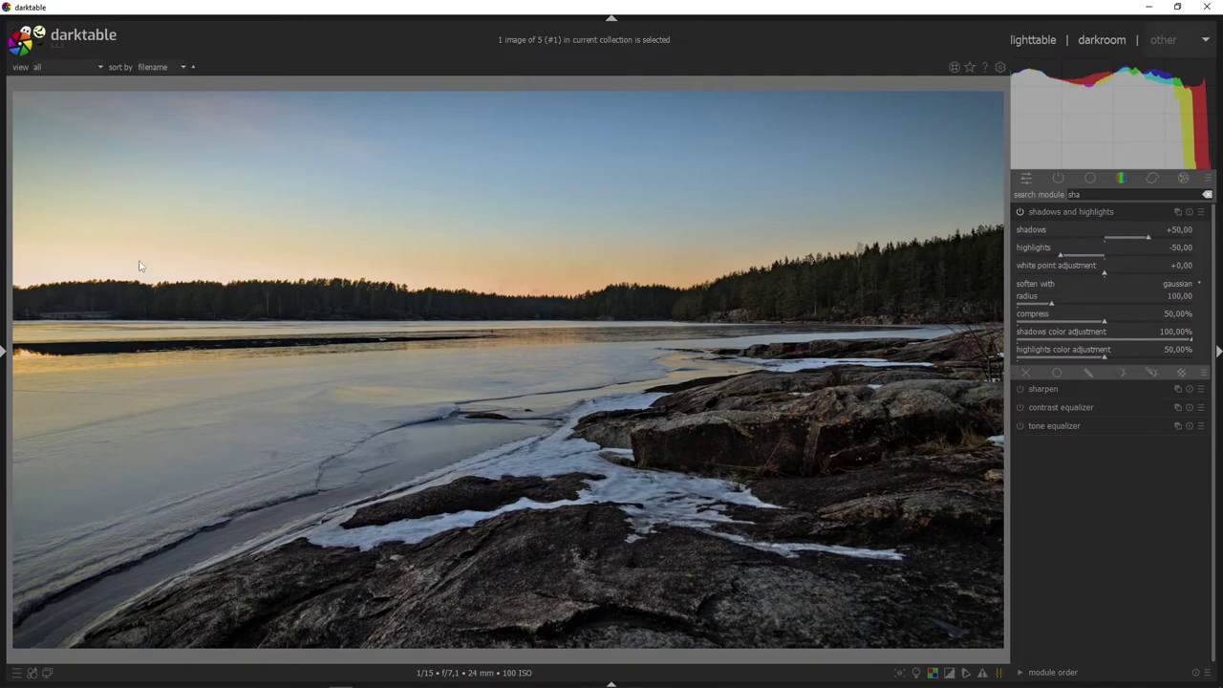
left_click(1102, 254)
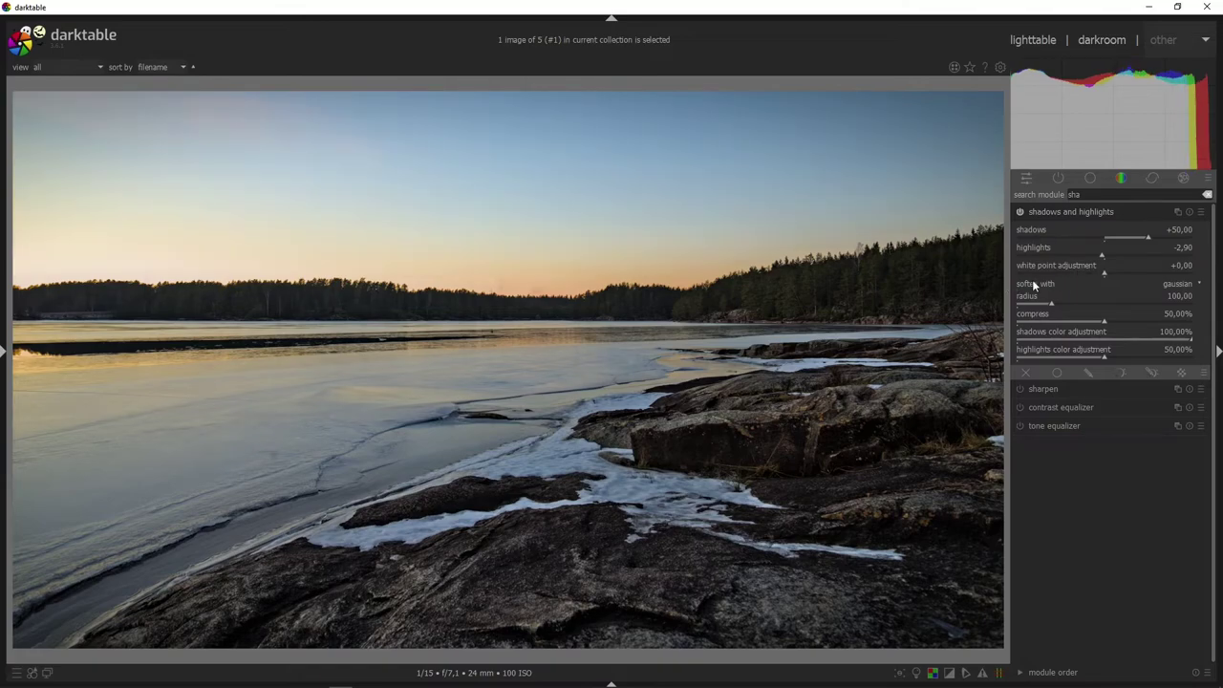
left_click(1123, 236)
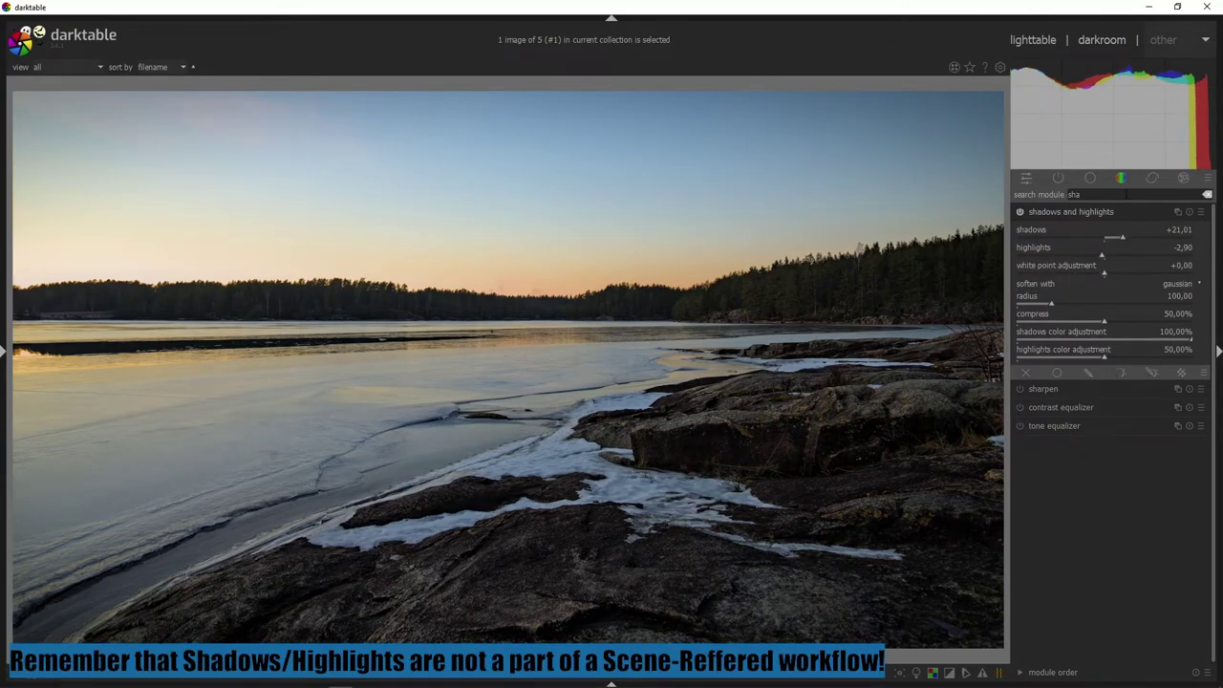
left_click(1116, 236)
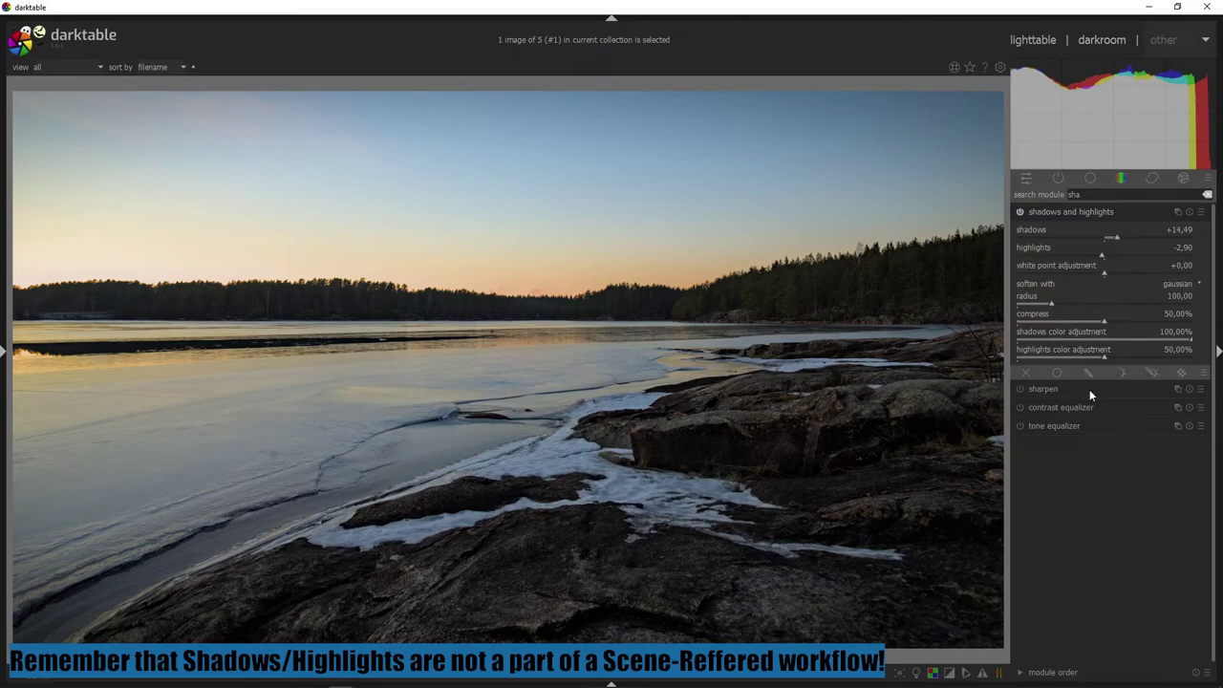
left_click(1111, 212)
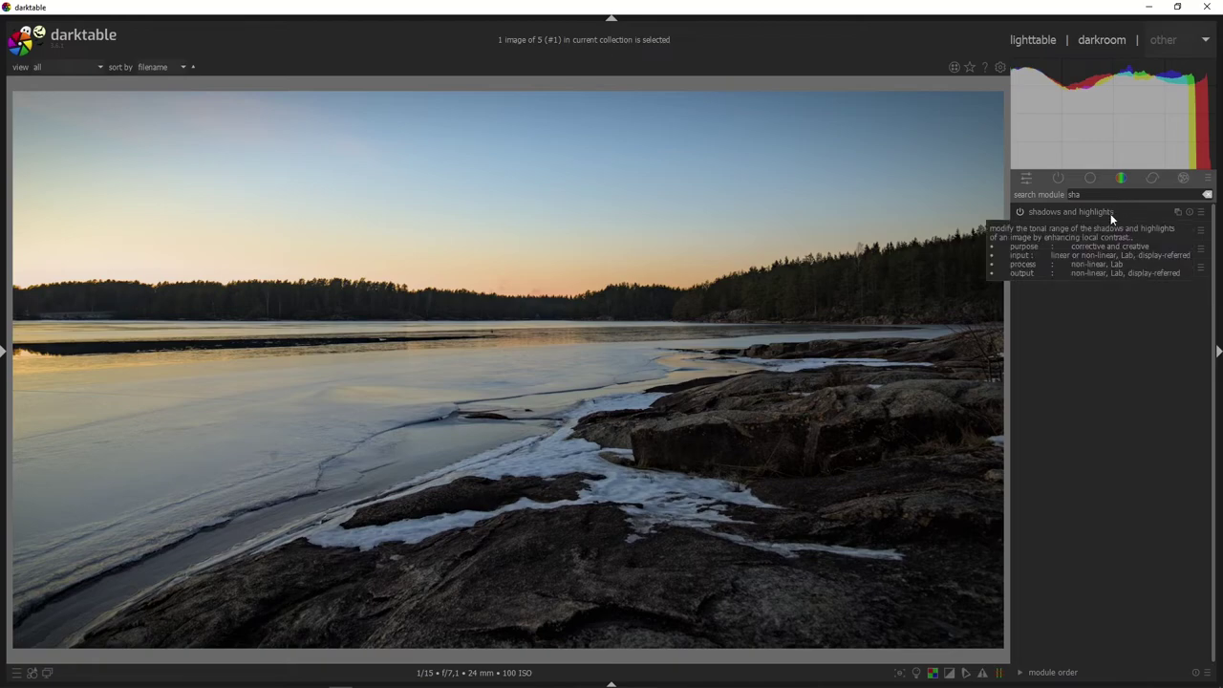
- Raise the contrast in the look settings of filmic rgb to 1.435
left_click(1091, 177)
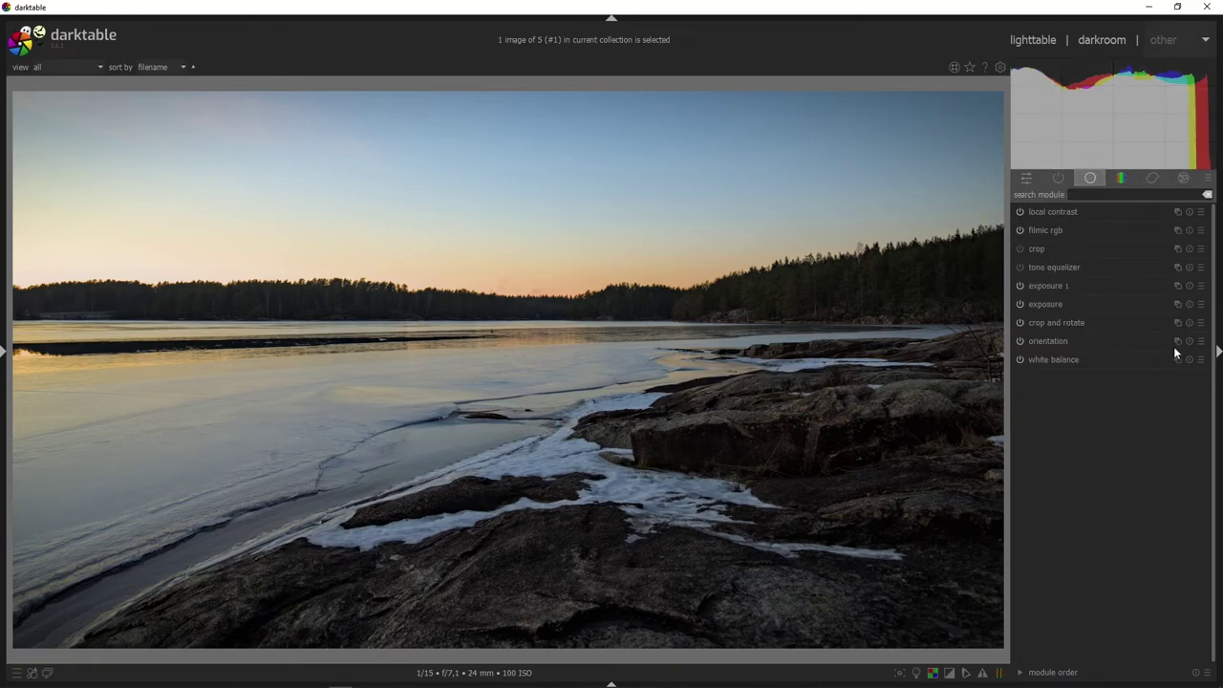
left_click(1120, 230)
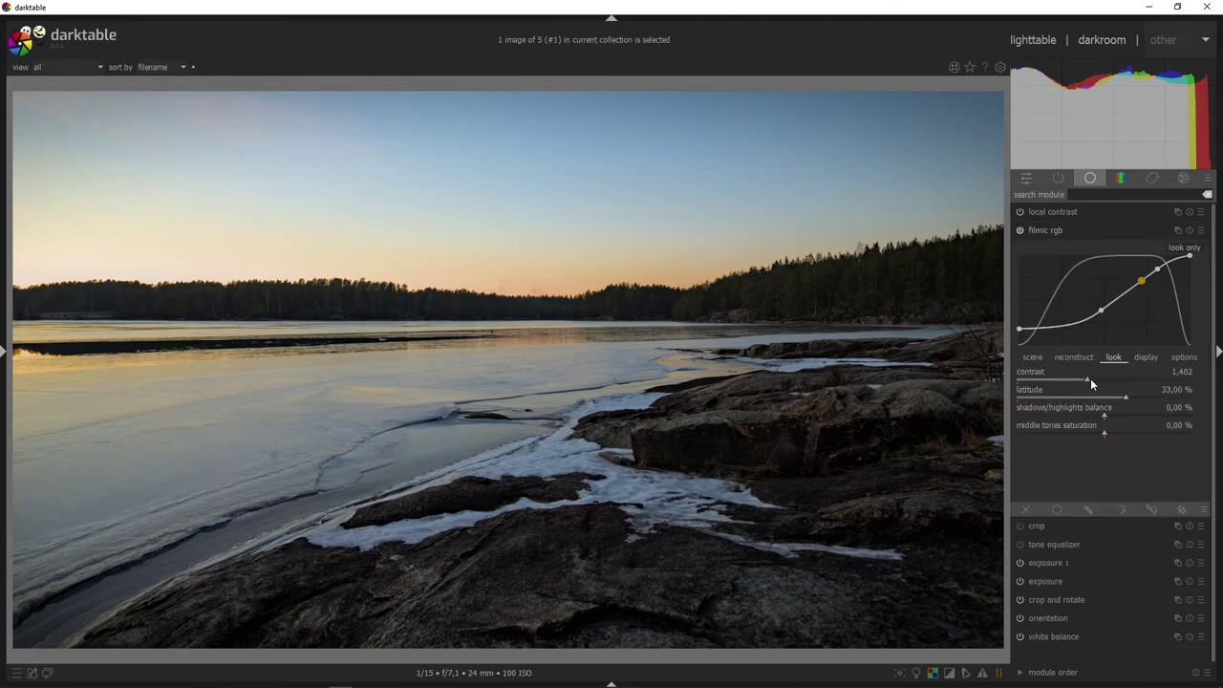
left_click(1091, 379)
- Compare the edited photo with the haze removal (18) snapshot using the split line, and return to the full image view
left_click(4, 351)
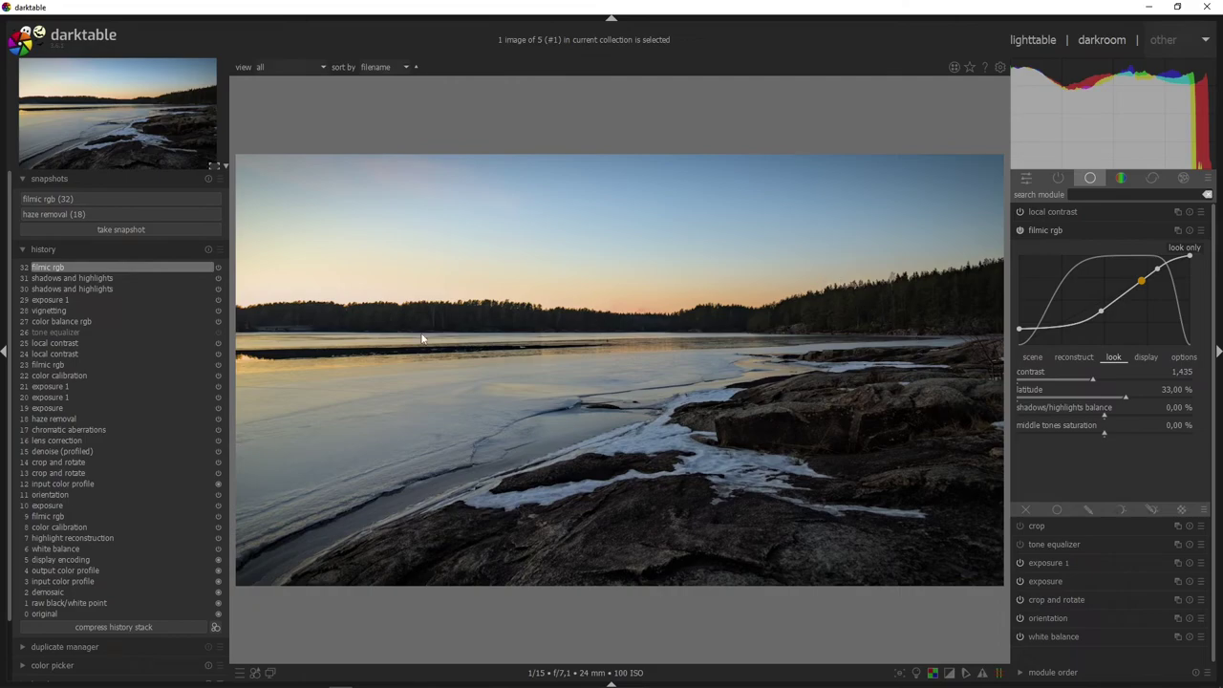
left_click(166, 214)
left_click_drag(237, 166, 556, 243)
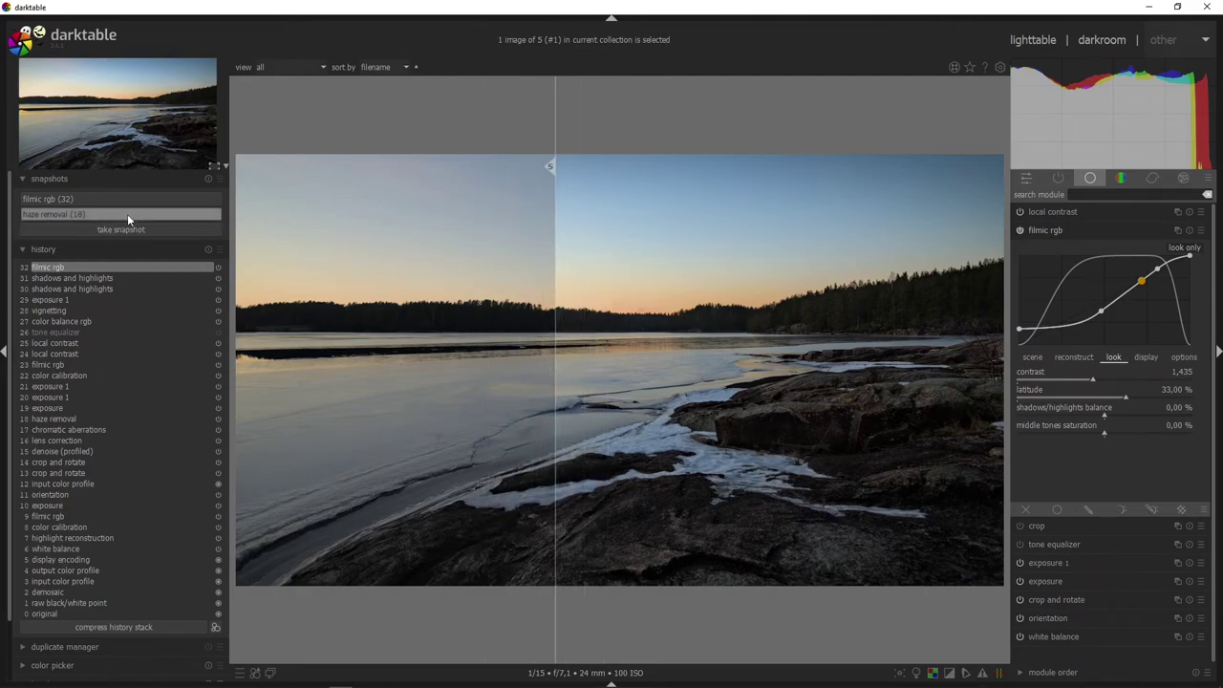
left_click(126, 214)
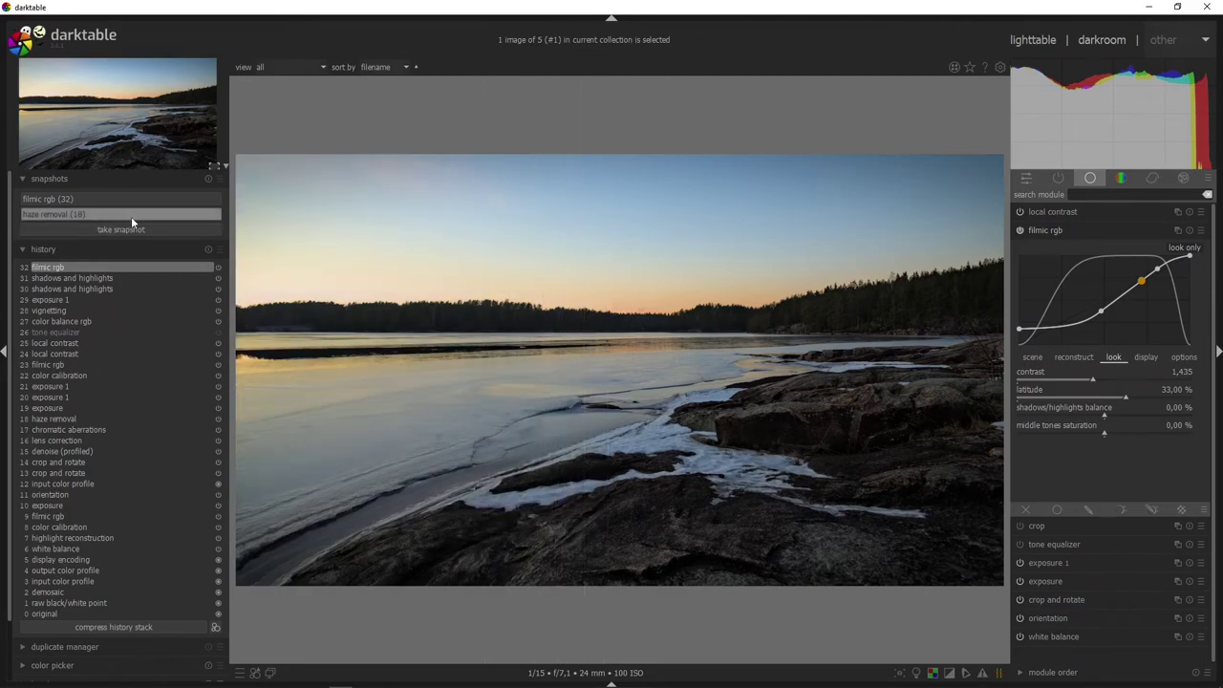
left_click(4, 354)
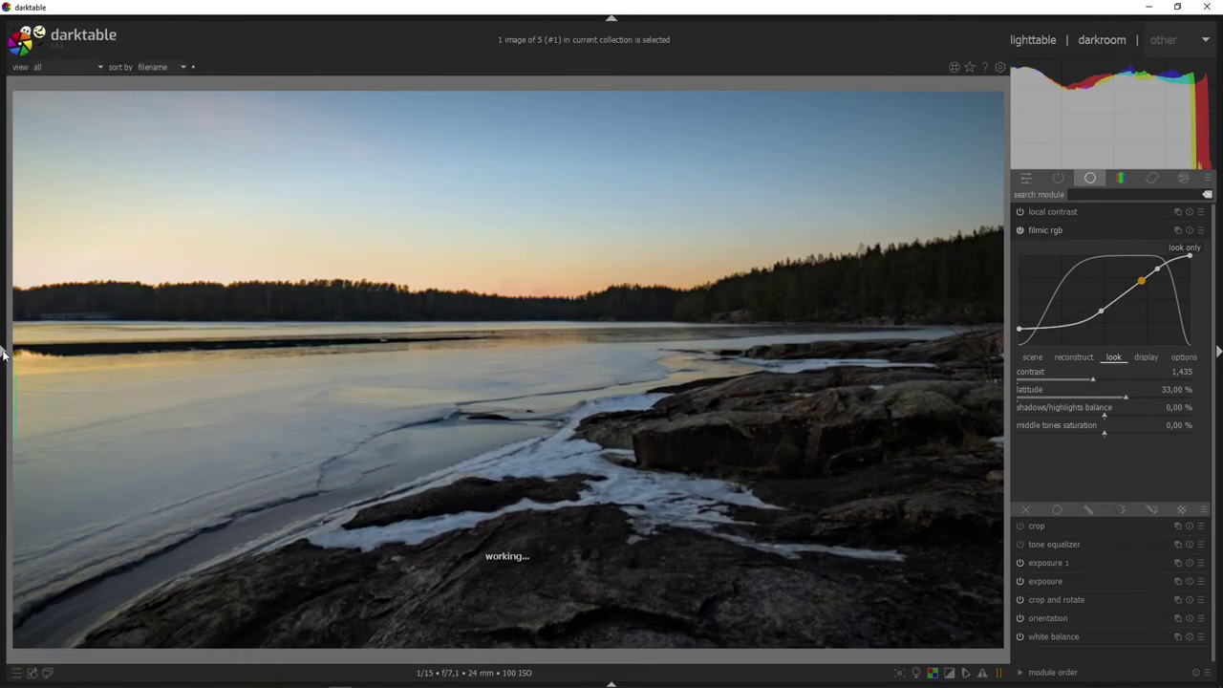